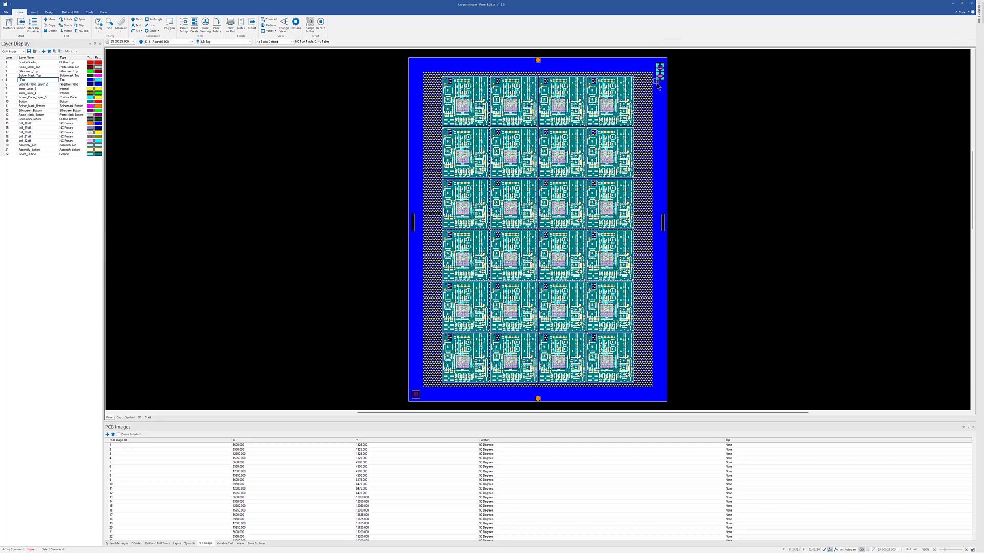
# Inspect the test coupon in the panel's upper-right border on the Top, Ground_Plane_Layer_2, Inner_Layer_3, Inner_Layer_4 and Bottom layers one at a time.
pyautogui.moveTo(657, 78); pyautogui.dragTo(645, 56, button='middle')
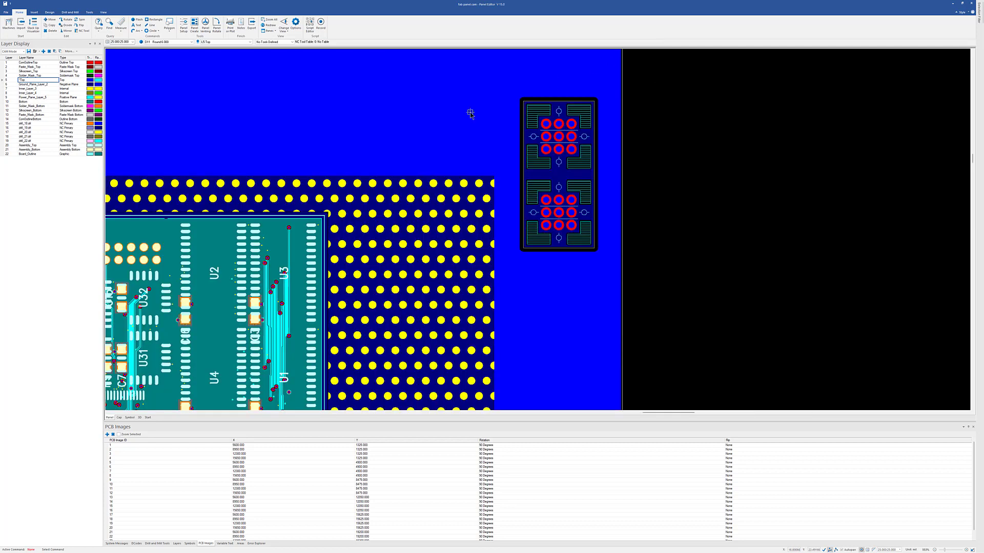
pyautogui.doubleClick(31, 80)
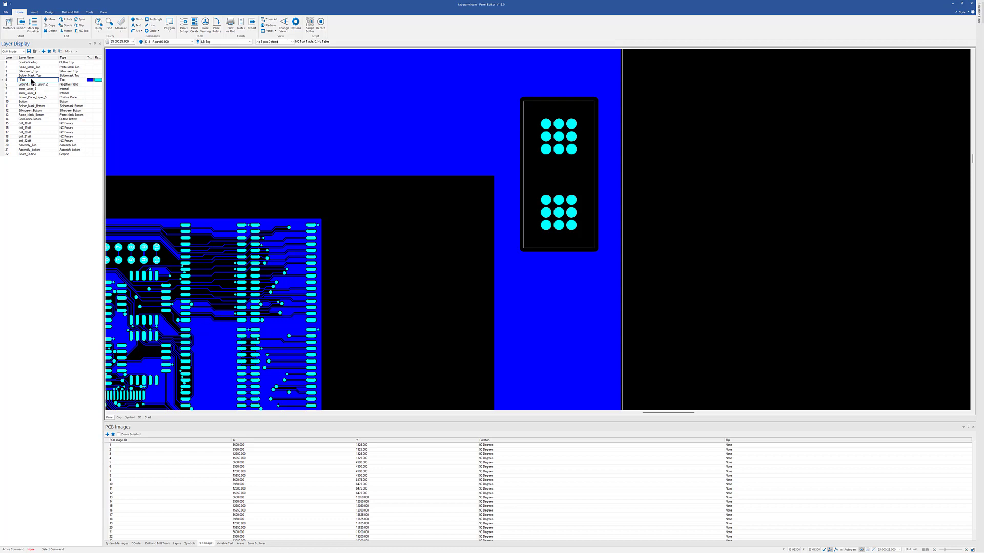
pyautogui.doubleClick(30, 85)
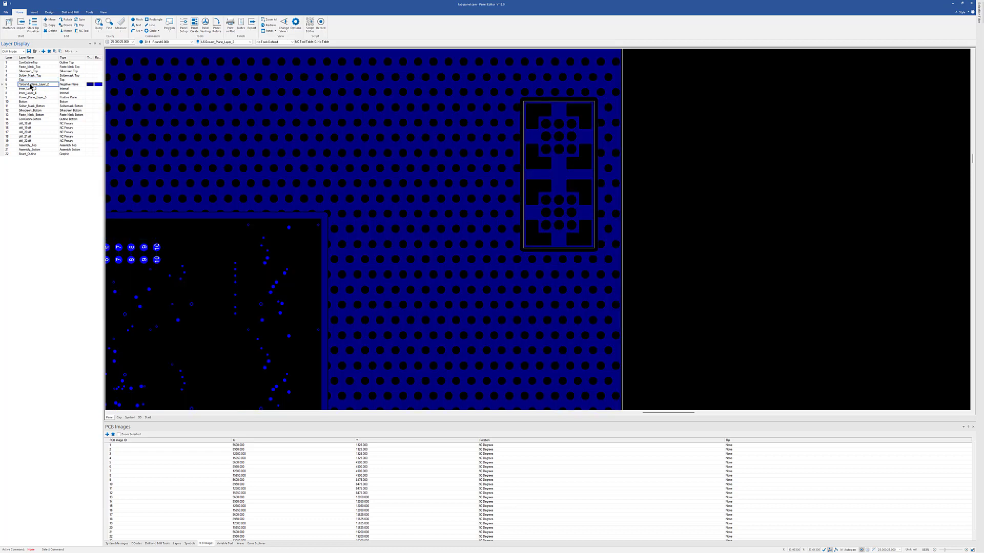
pyautogui.doubleClick(29, 88)
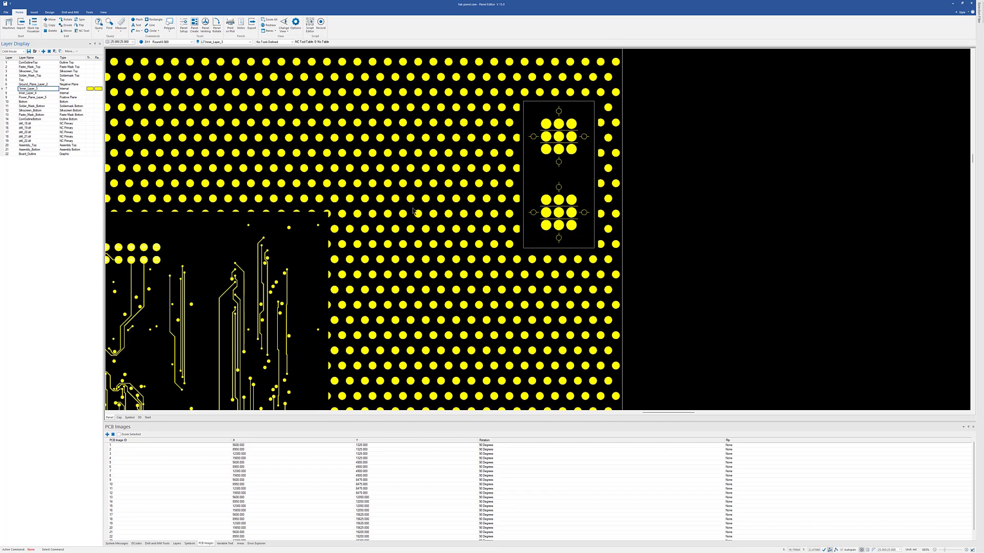
pyautogui.click(28, 93)
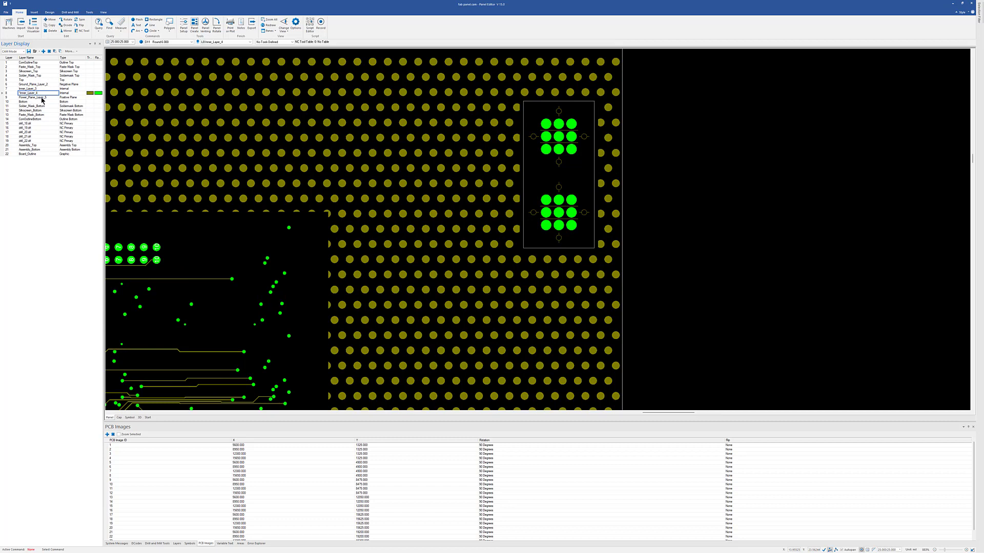
pyautogui.click(23, 102)
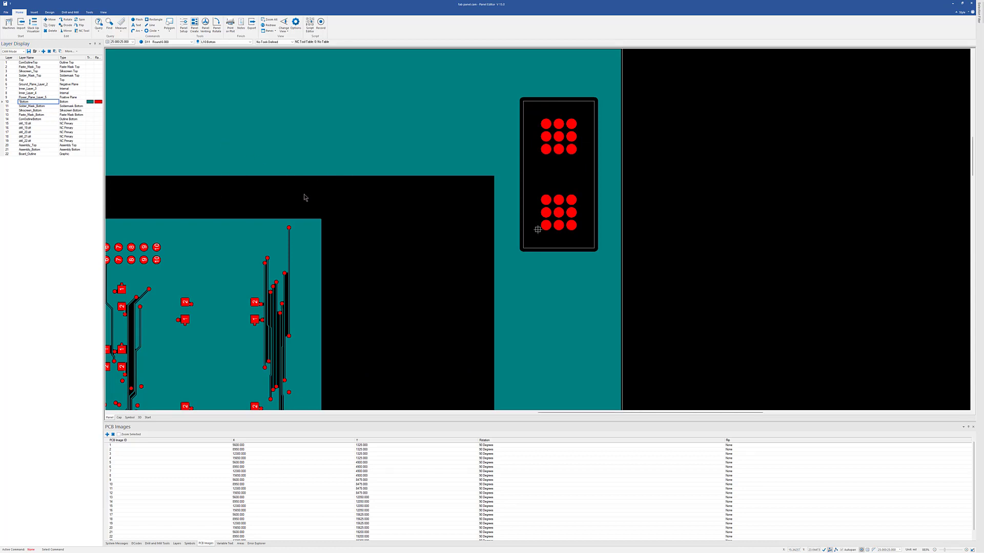
# Examine the panel border, fiducials and coupons around the board array on the Bottom and Top layers.
pyautogui.scroll(-5, 355, 183)
pyautogui.moveTo(354, 202); pyautogui.dragTo(353, 96, button='middle')
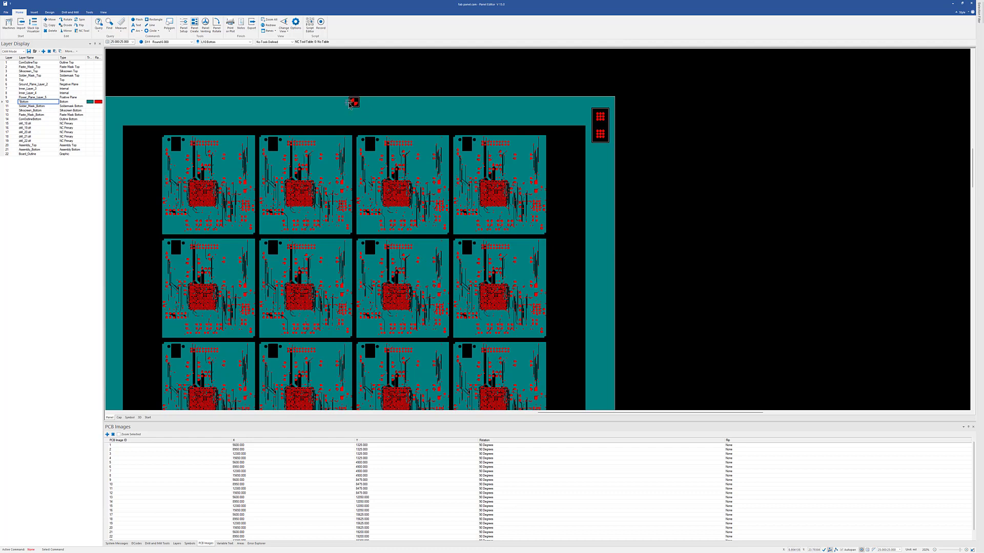
pyautogui.click(29, 80)
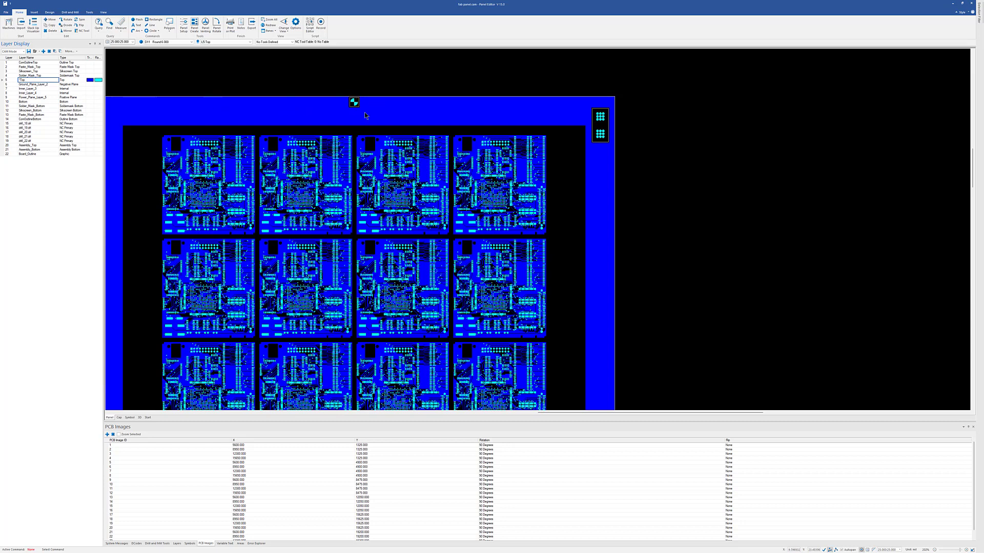
pyautogui.moveTo(243, 146); pyautogui.dragTo(254, 161, button='middle')
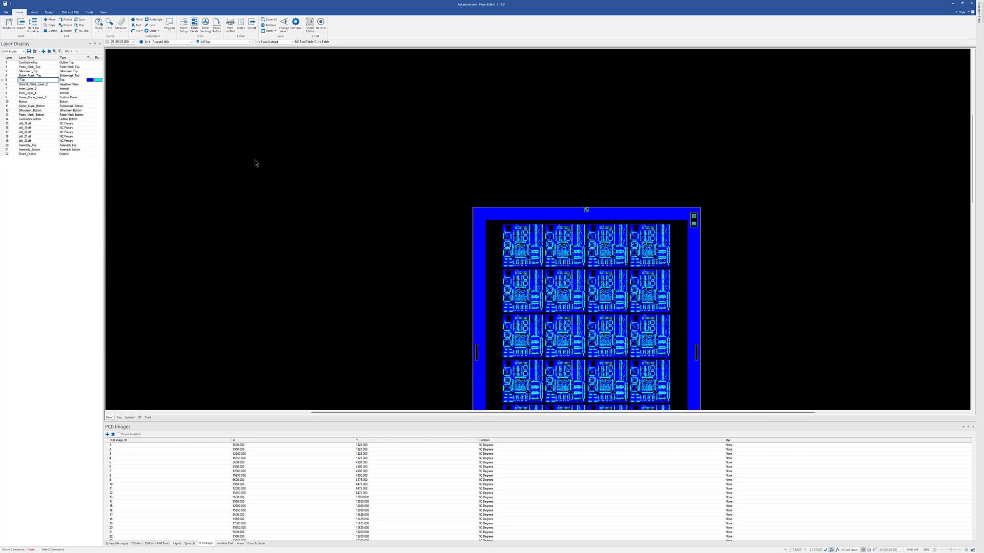
pyautogui.scroll(-1, 383, 212)
pyautogui.scroll(-1, 383, 213)
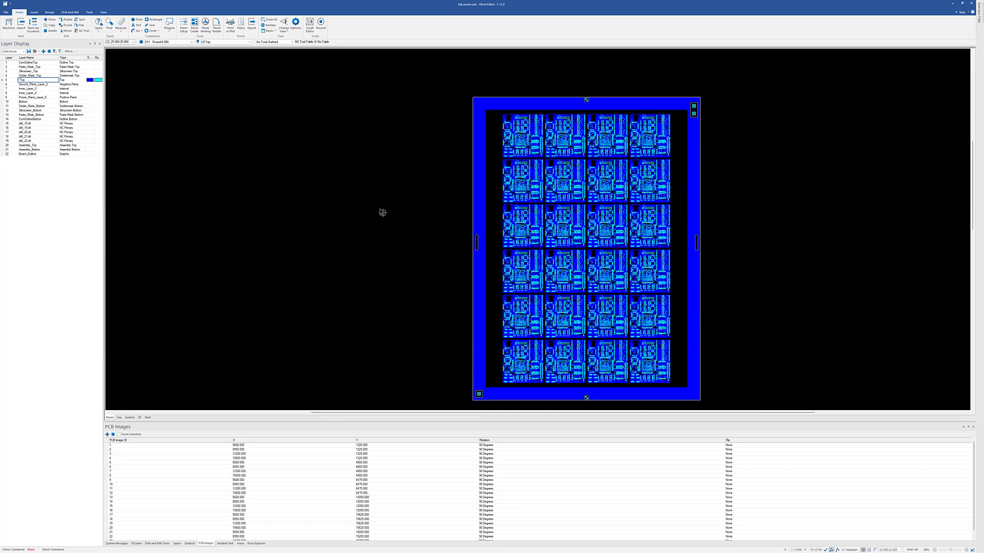
# Examine the drill holes beside the panel's left edge on layer 15 alone, and restore the full panel with all layers displayed.
pyautogui.click(37, 124)
pyautogui.doubleClick(38, 124)
pyautogui.moveTo(479, 249); pyautogui.dragTo(472, 228, button='middle')
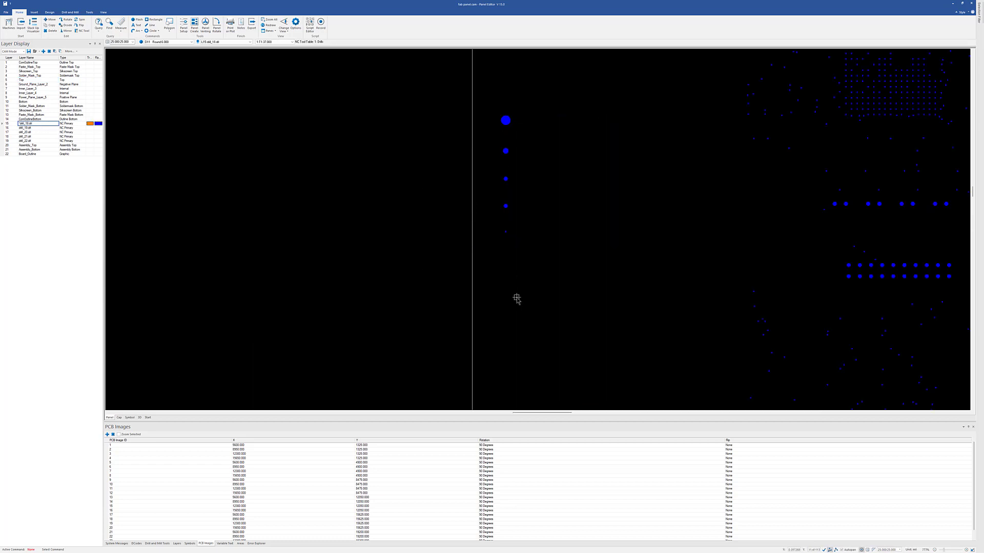
pyautogui.scroll(-3, 685, 229)
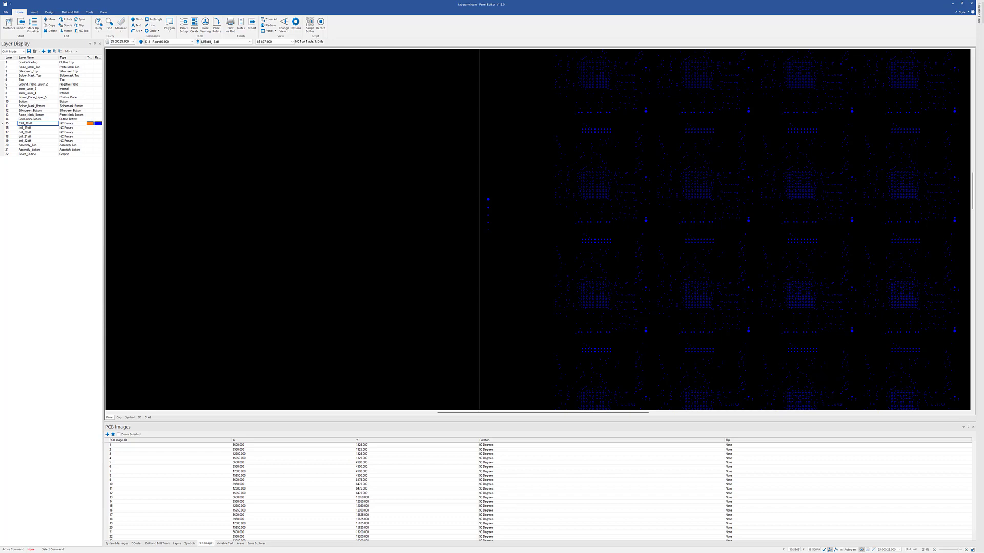
pyautogui.click(54, 51)
pyautogui.press('Home')
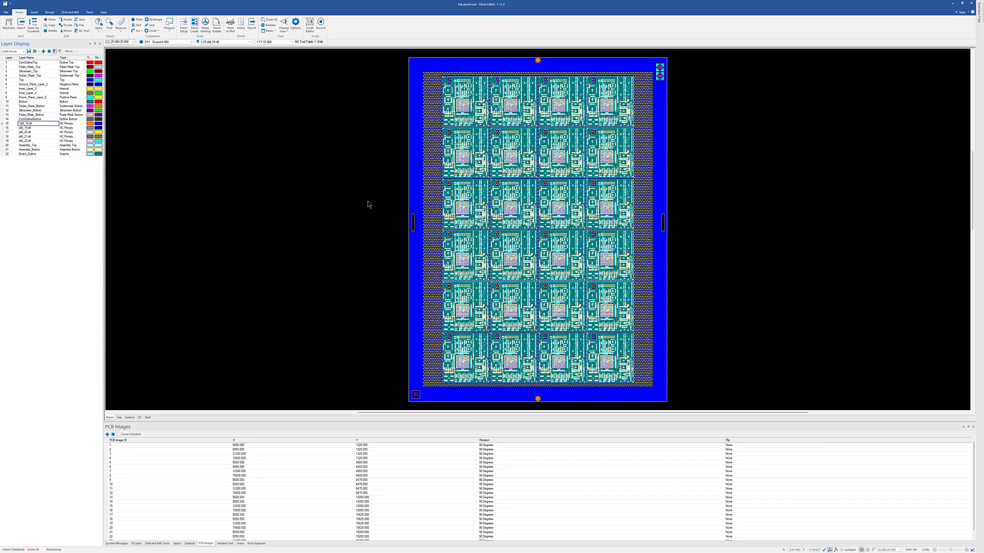
pyautogui.moveTo(542, 234)
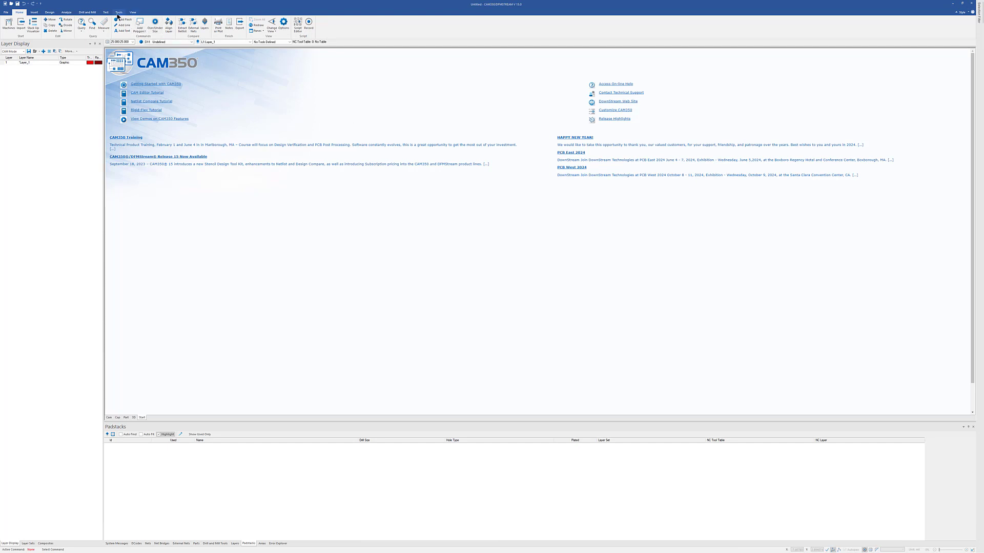
# Open the Panel Editor from the untitled design and switch to its Symbol Editor.
pyautogui.click(117, 13)
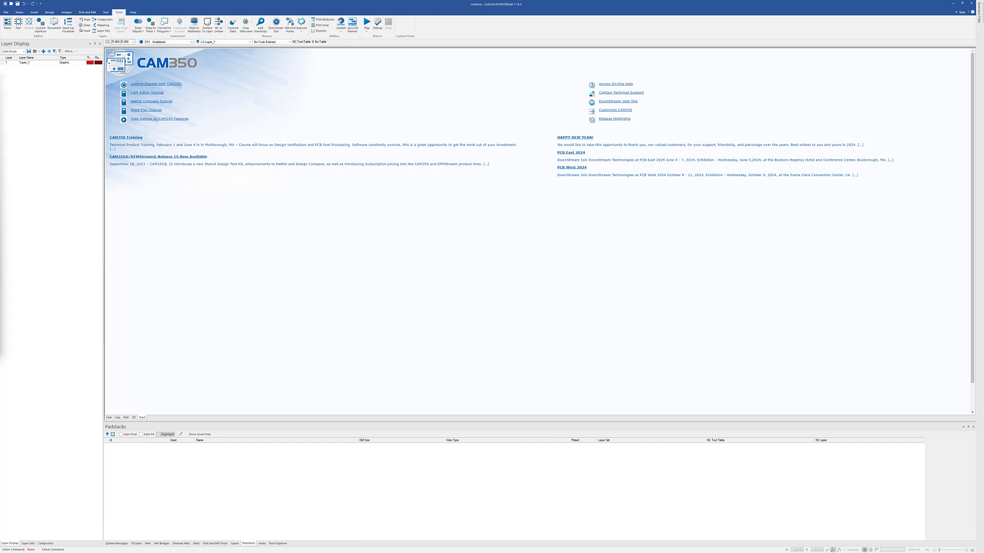
pyautogui.click(7, 23)
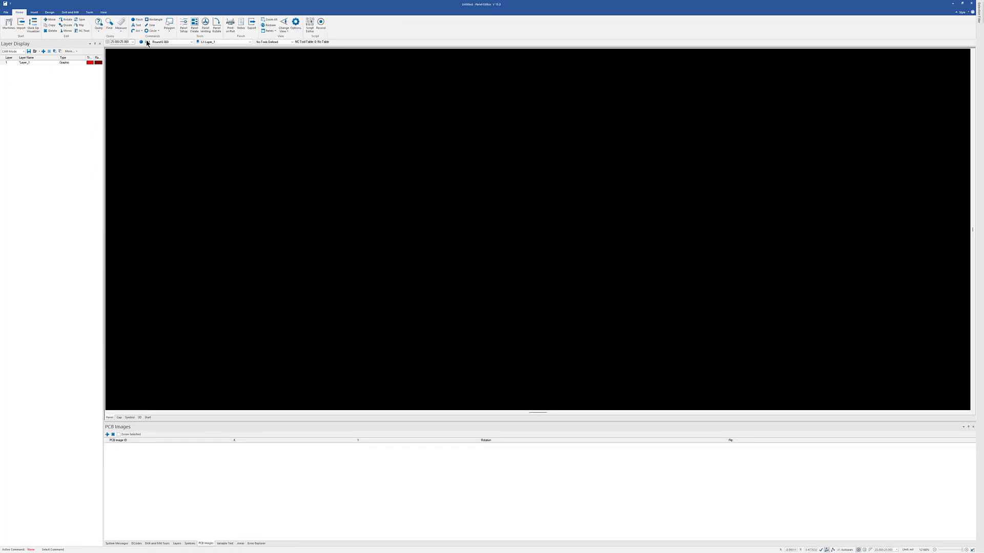
pyautogui.click(92, 13)
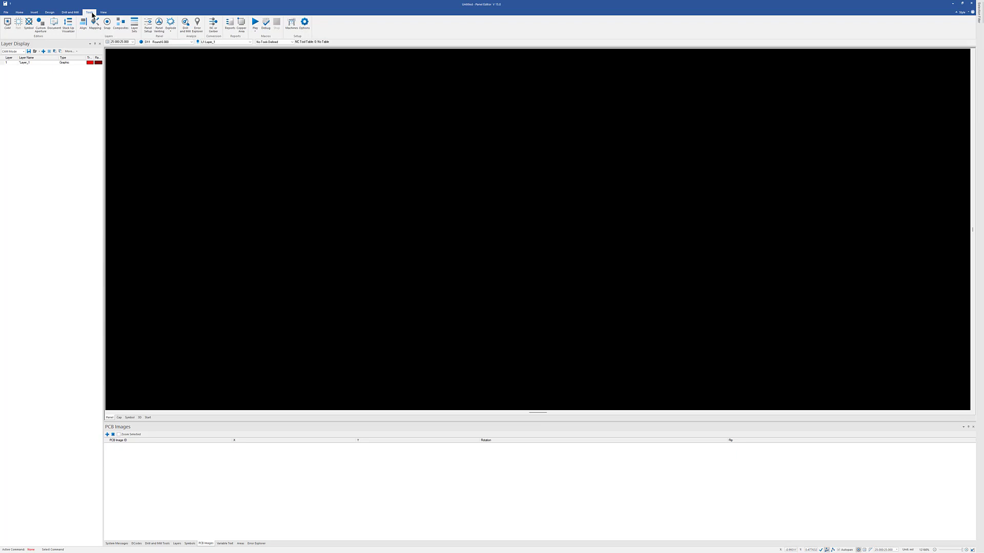
pyautogui.click(29, 24)
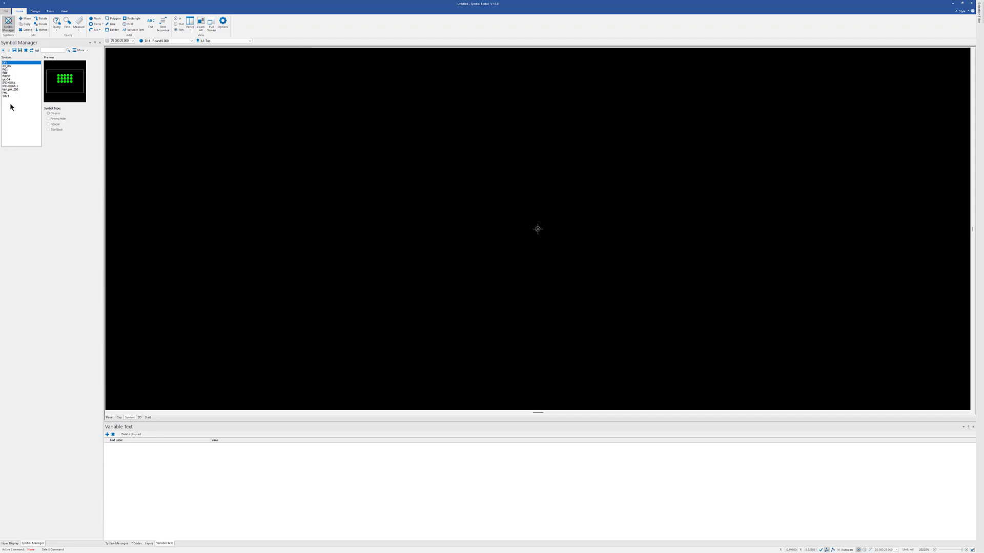
# Preview several stored symbols in the Symbol Manager and review the Symbol Editor's layer list.
pyautogui.click(6, 72)
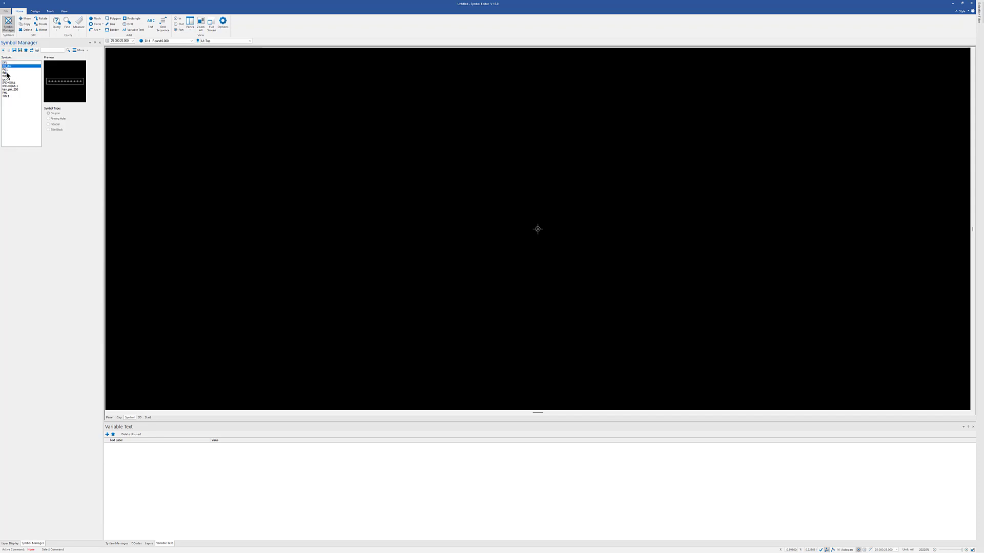
pyautogui.click(7, 83)
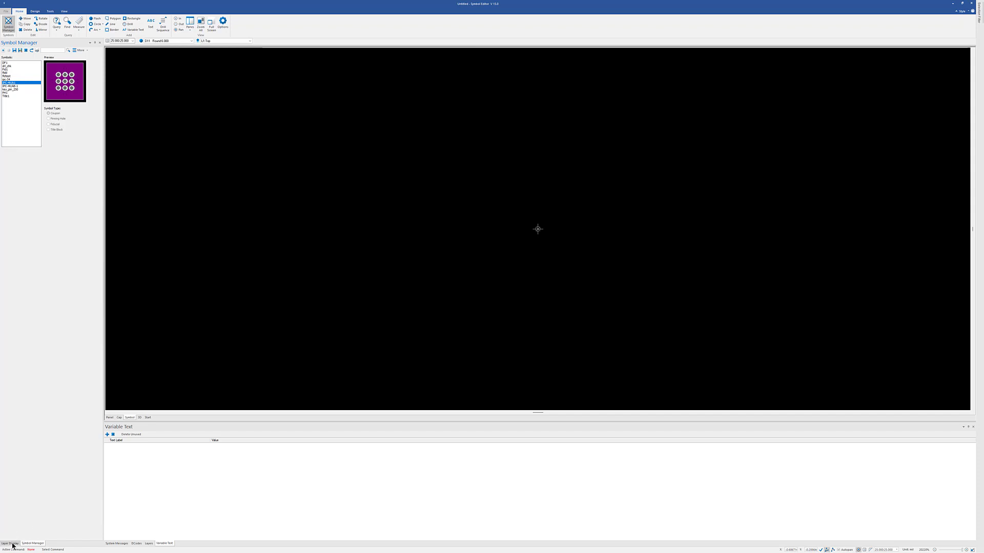
pyautogui.click(10, 543)
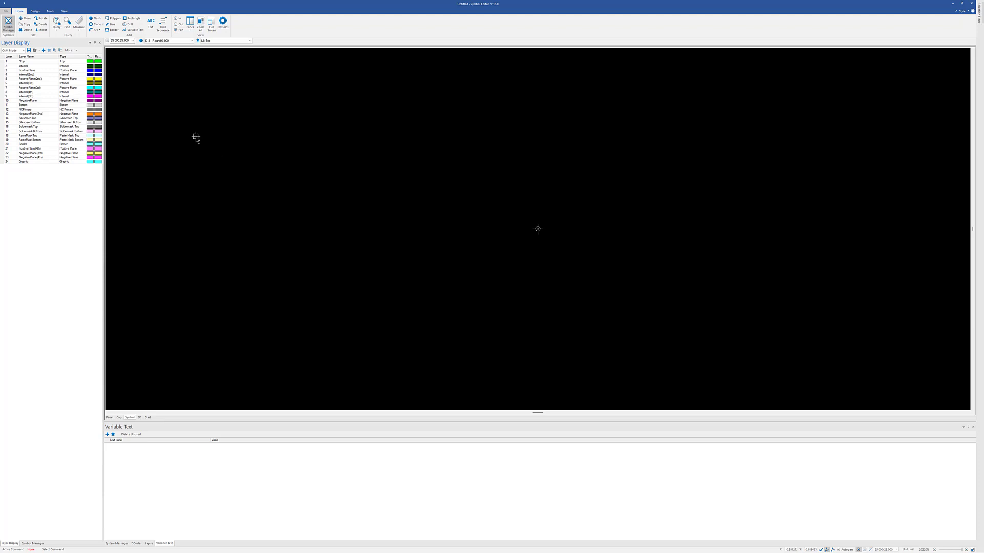
pyautogui.click(32, 543)
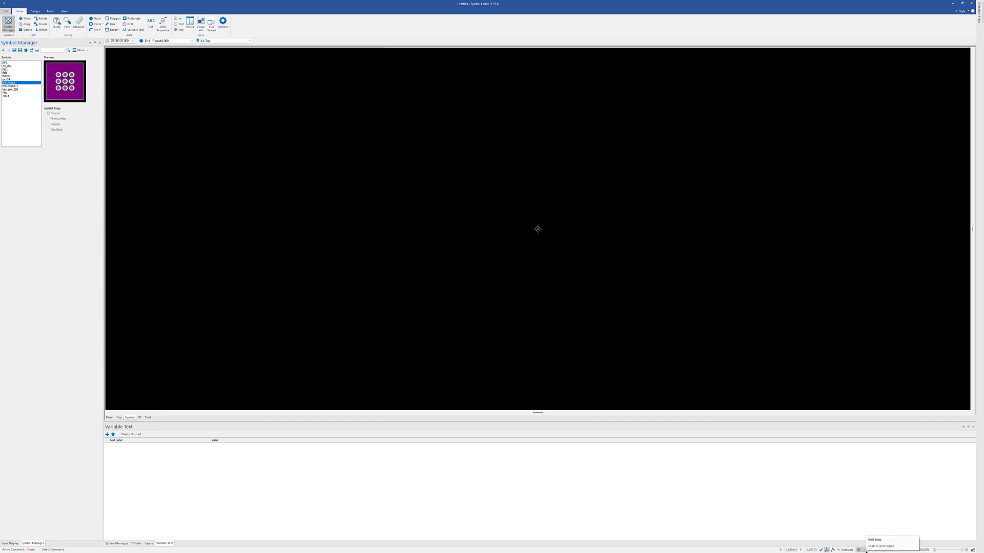
# Display the grid in the Symbol Editor and set its spacing to 50:50.
pyautogui.click(871, 550)
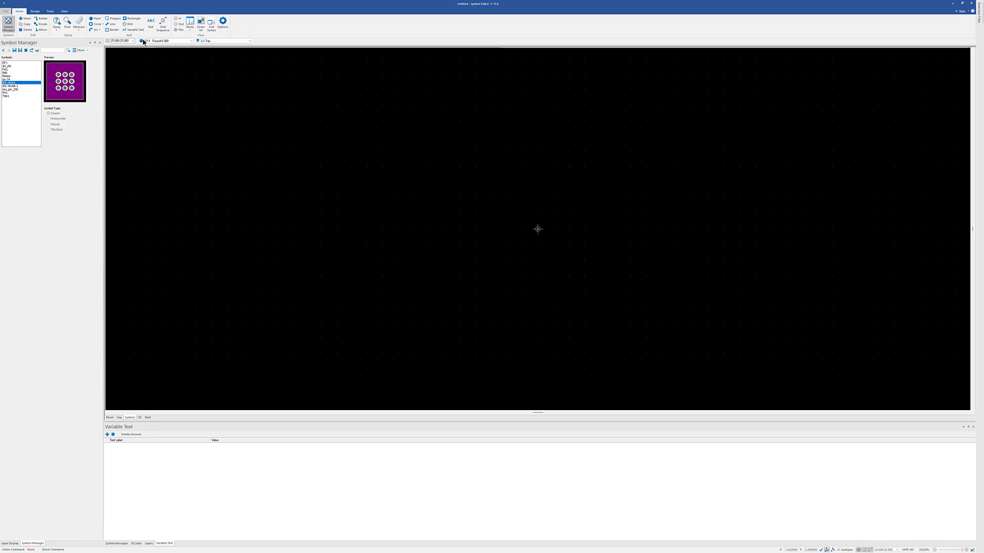
pyautogui.click(133, 41)
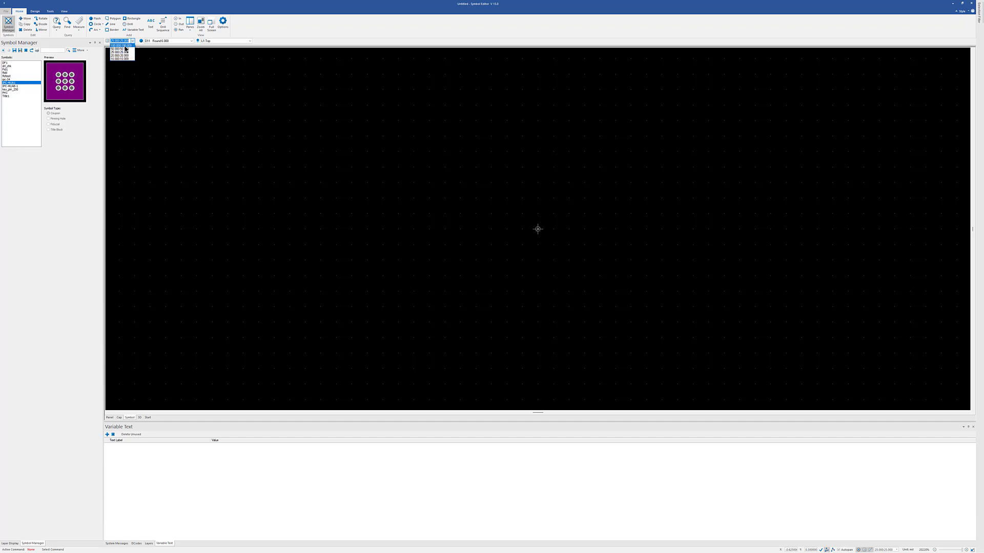
pyautogui.click(120, 49)
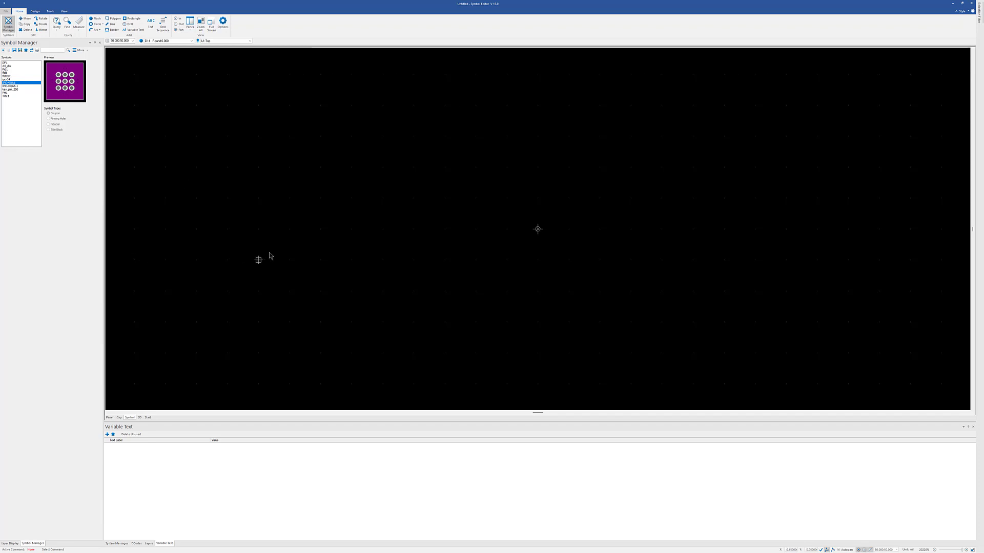
# Define D-code 167 in the Aperture Table as a square aperture with a width of 50 mil.
pyautogui.click(10, 543)
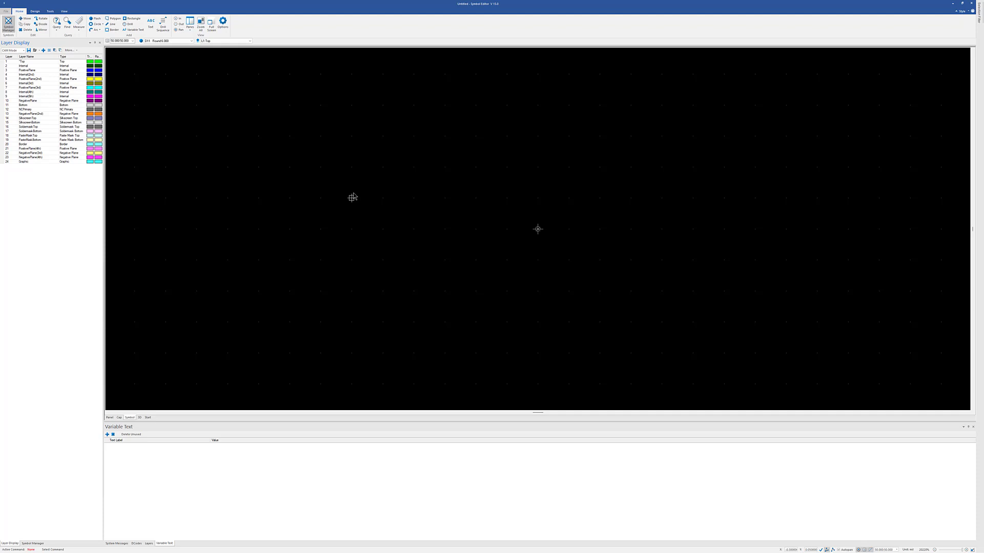
pyautogui.press('a')
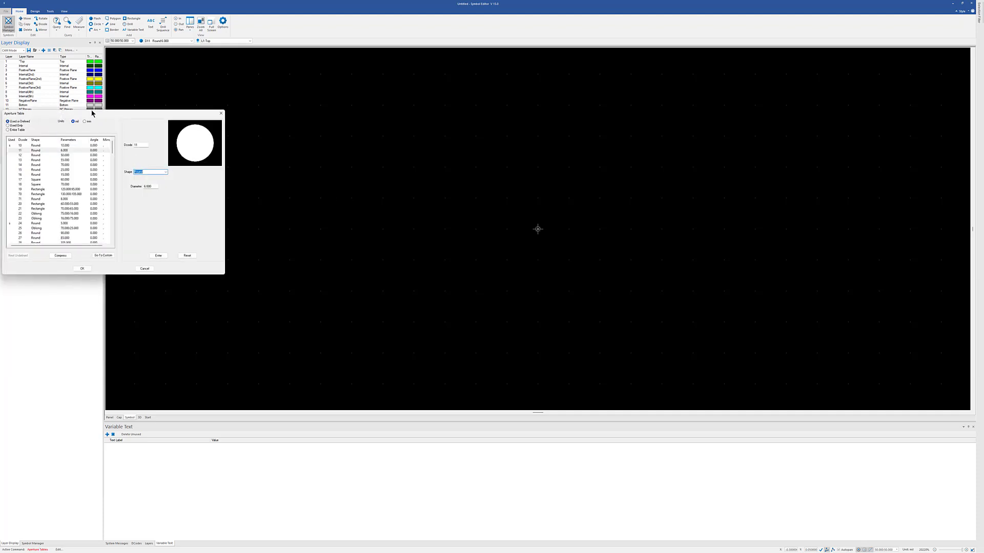
pyautogui.moveTo(93, 112); pyautogui.dragTo(315, 123)
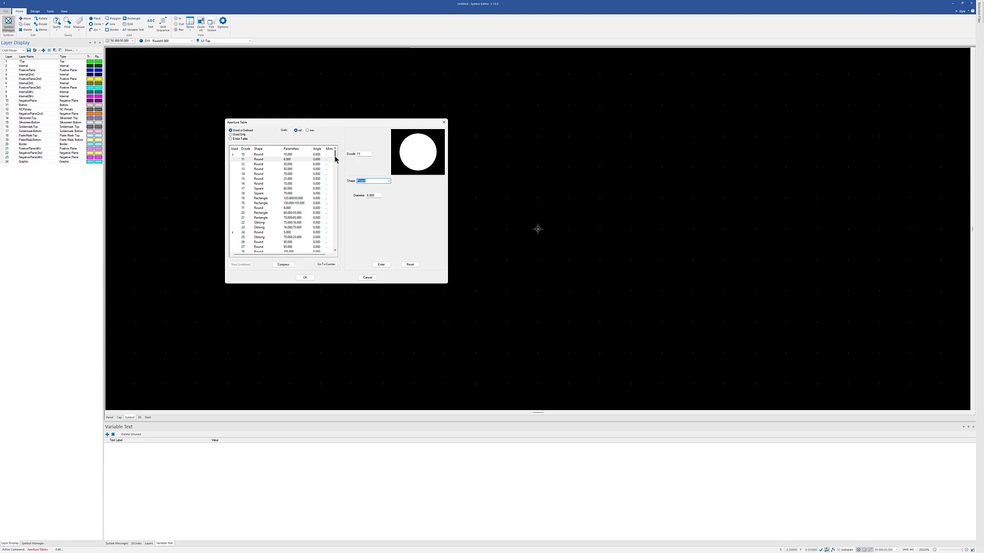
pyautogui.moveTo(334, 158); pyautogui.dragTo(331, 255)
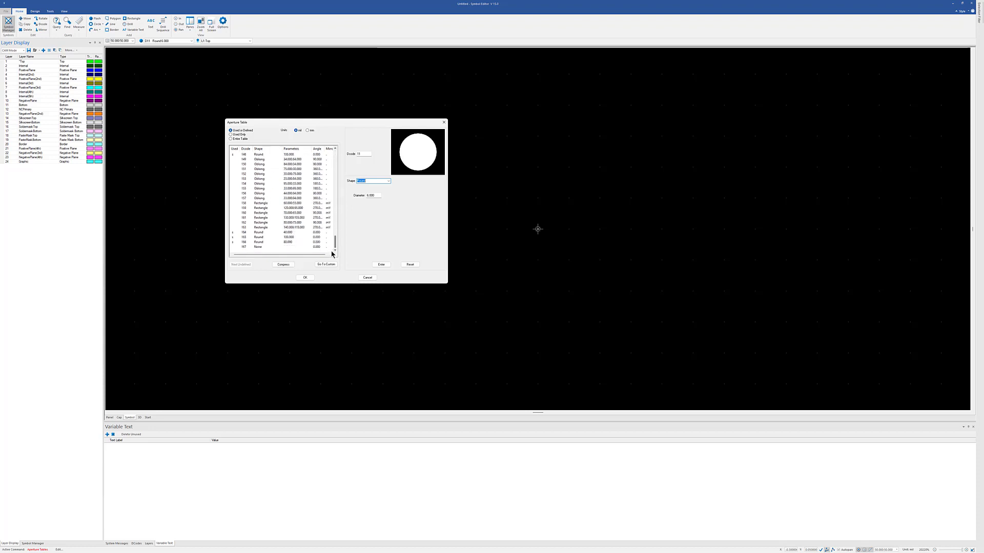
pyautogui.click(259, 247)
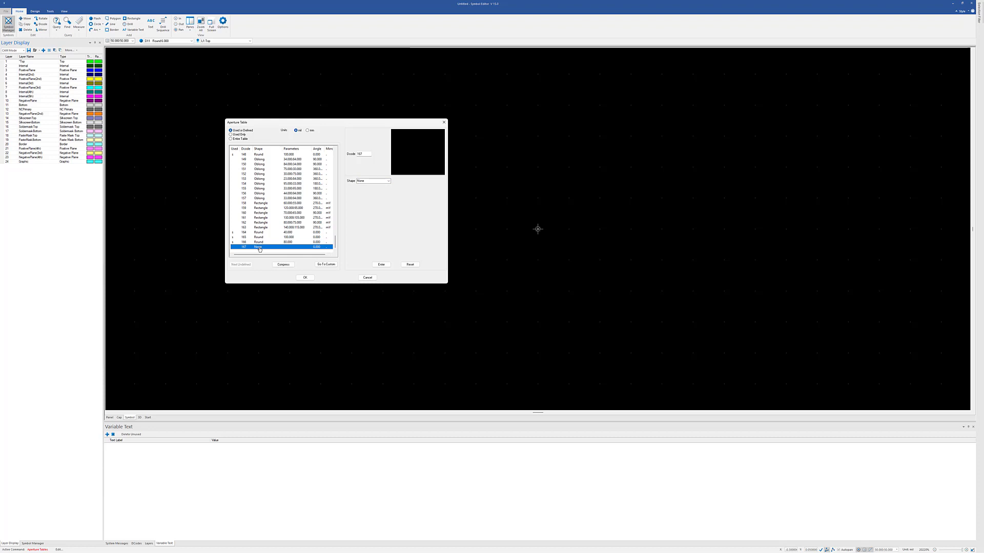
pyautogui.click(389, 181)
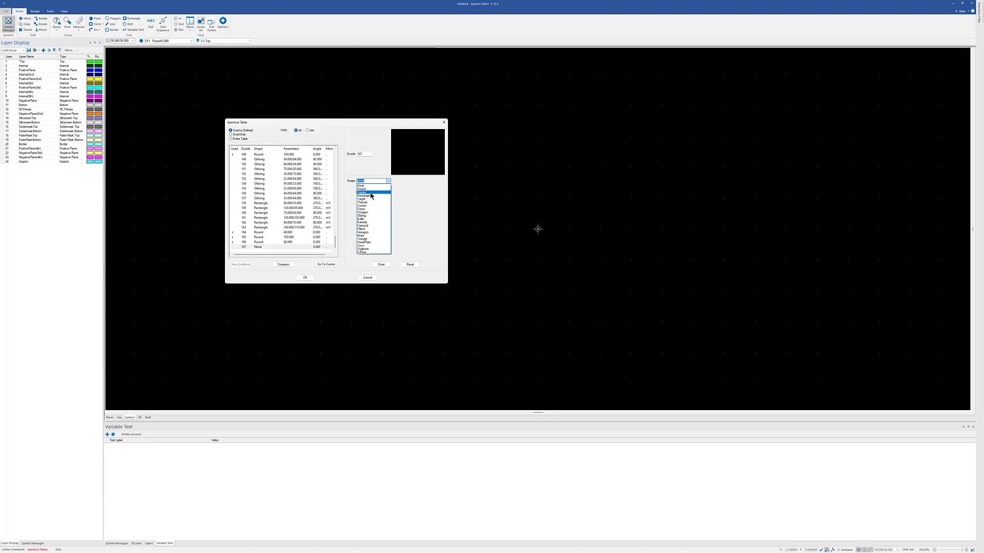
pyautogui.click(377, 193)
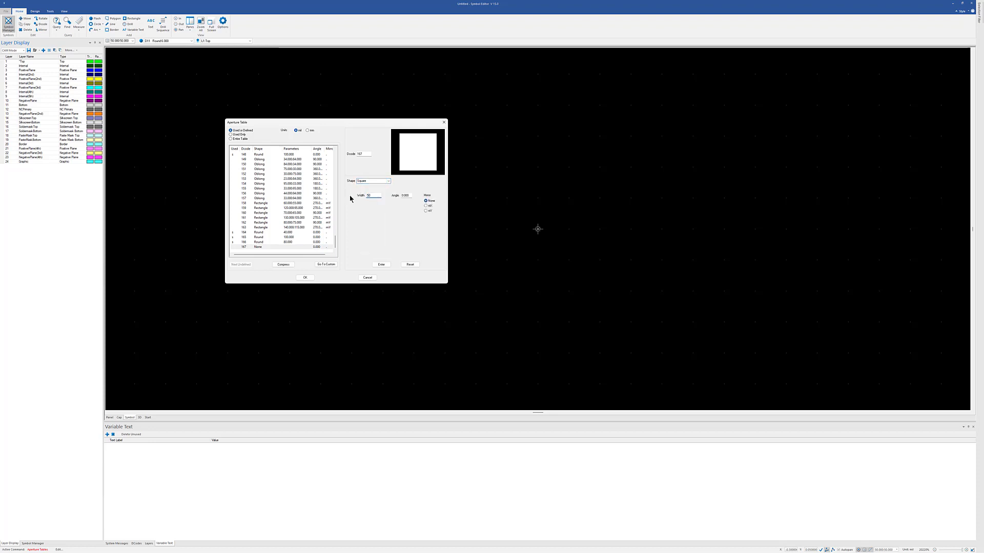
pyautogui.click(381, 264)
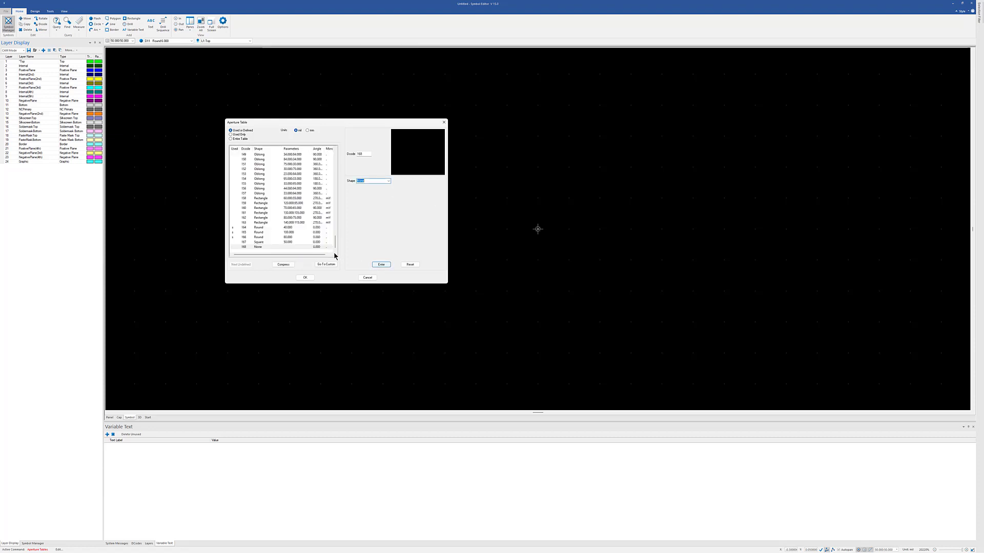
# Define D-code 168 in the Aperture Table as a square aperture with a width of 75 mil.
pyautogui.click(261, 248)
pyautogui.click(388, 182)
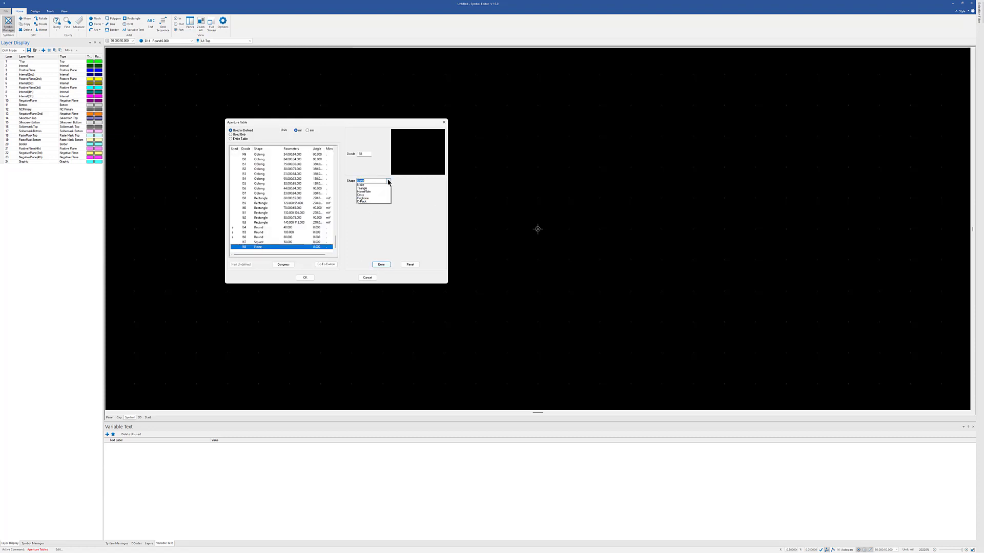
pyautogui.click(382, 192)
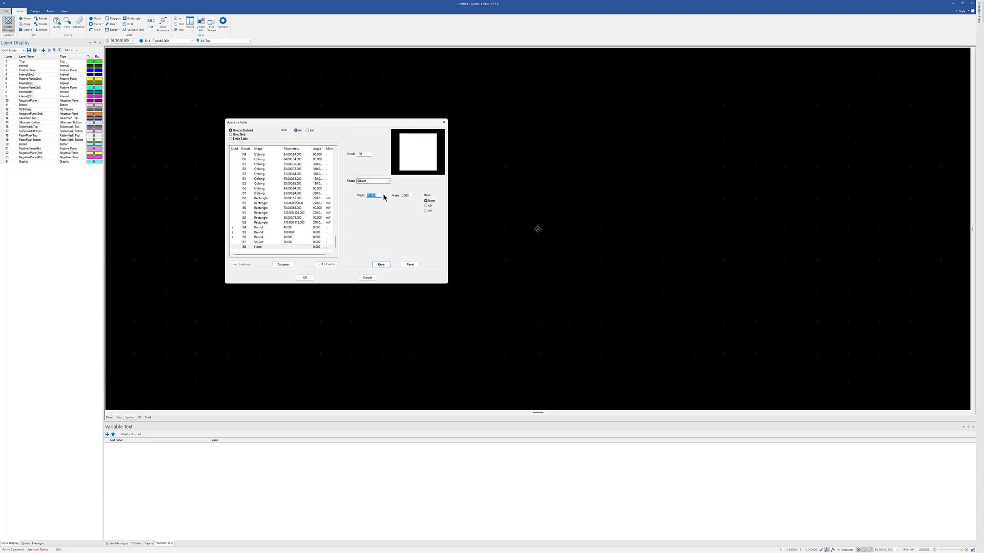
pyautogui.write('75')
pyautogui.click(381, 264)
# Define D-code 169 as a square aperture with a width of 100 mil and accept the Aperture Table changes.
pyautogui.click(261, 248)
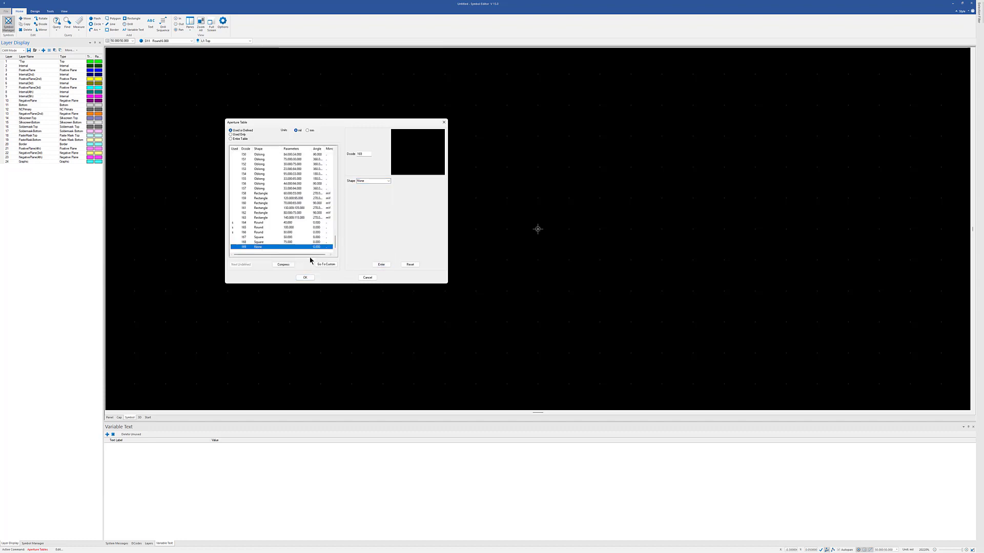
pyautogui.click(385, 180)
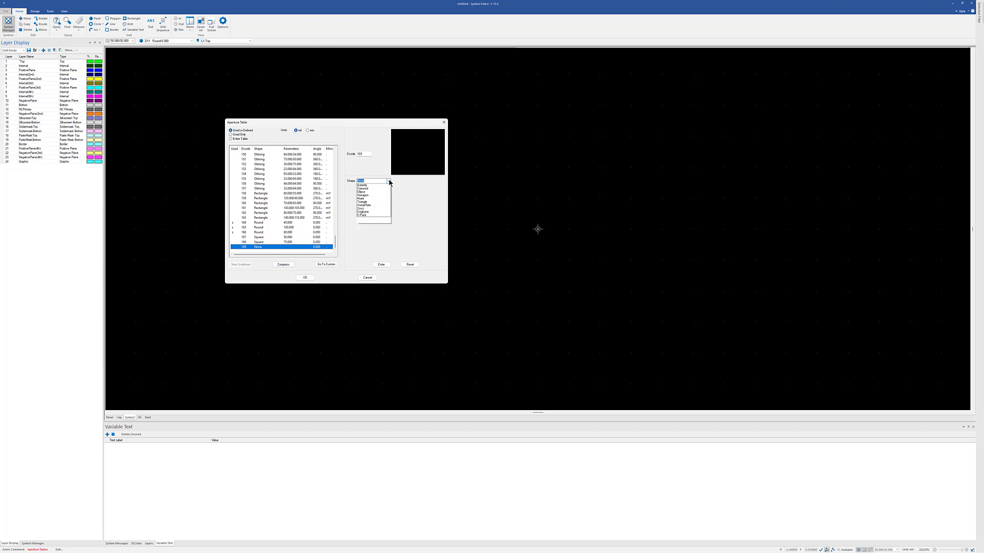
pyautogui.click(376, 195)
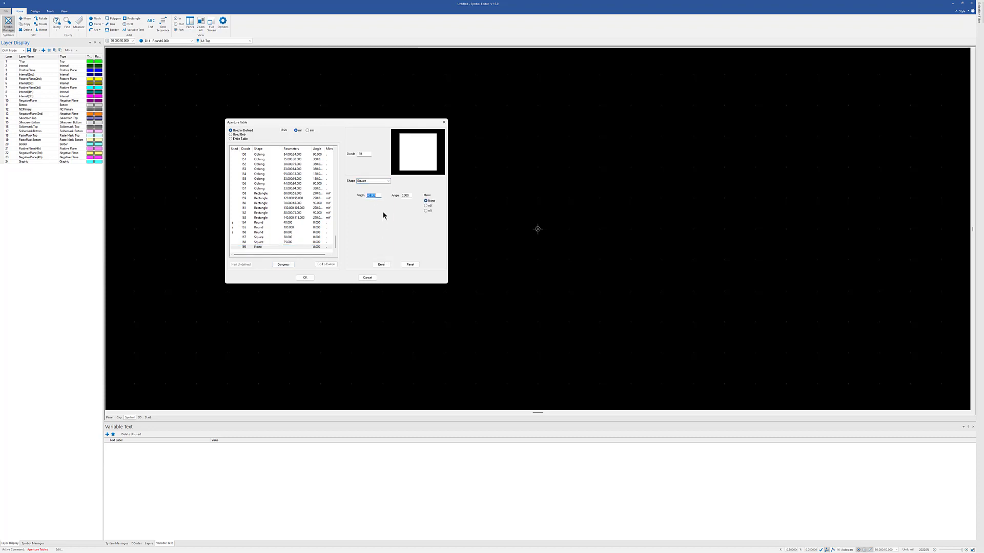
pyautogui.write('100')
pyautogui.click(380, 265)
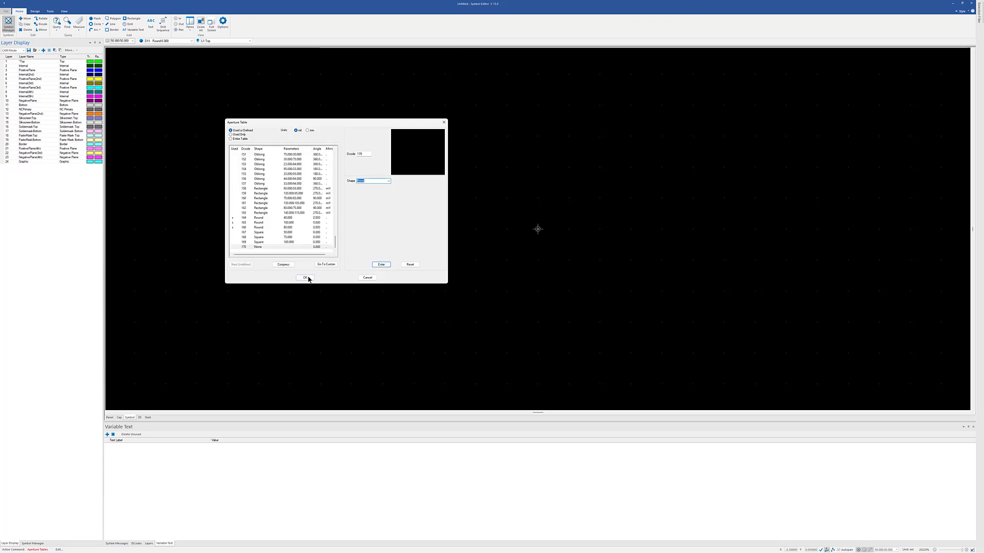
pyautogui.click(306, 277)
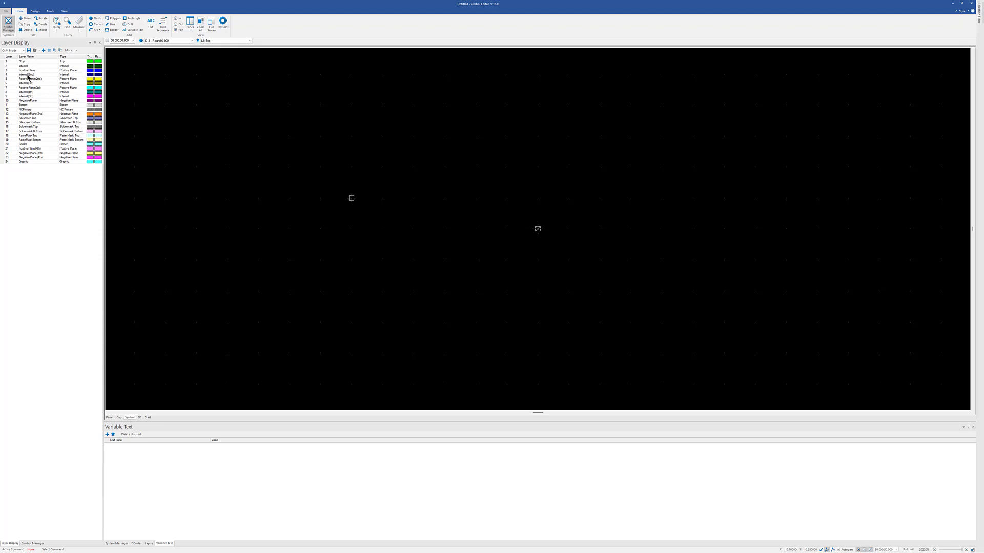
# Add a flash of the 50 mil square aperture D167 at the symbol origin on the Top layer.
pyautogui.click(30, 62)
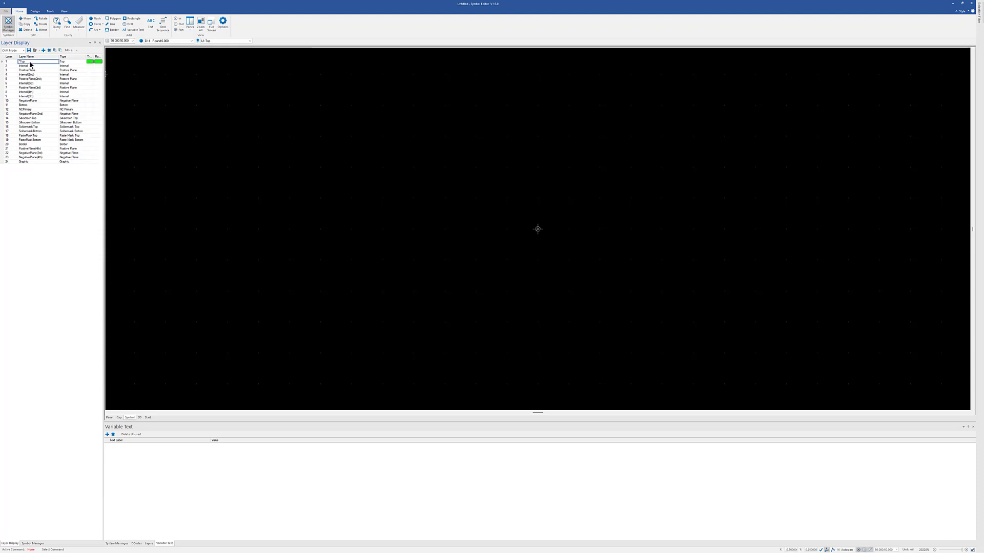
pyautogui.click(37, 11)
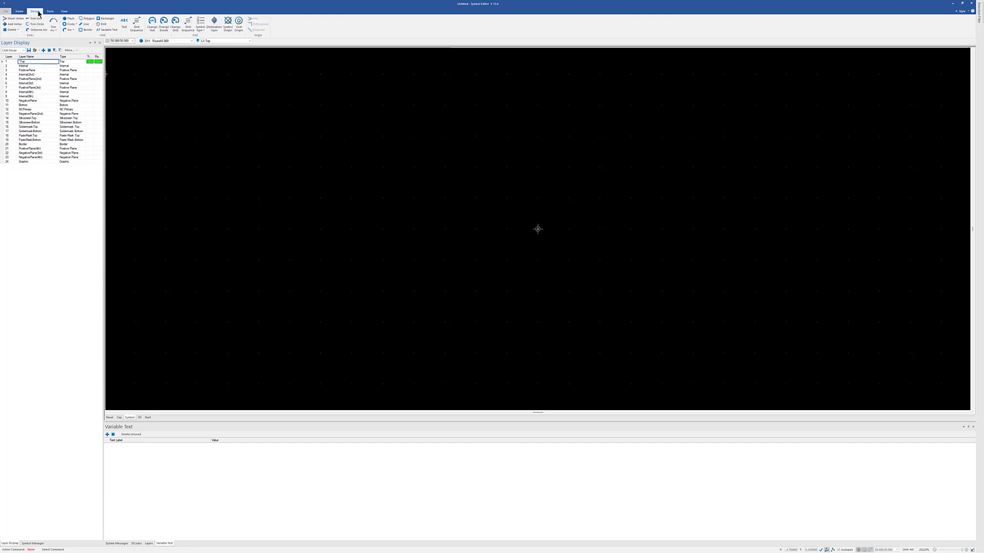
pyautogui.click(72, 20)
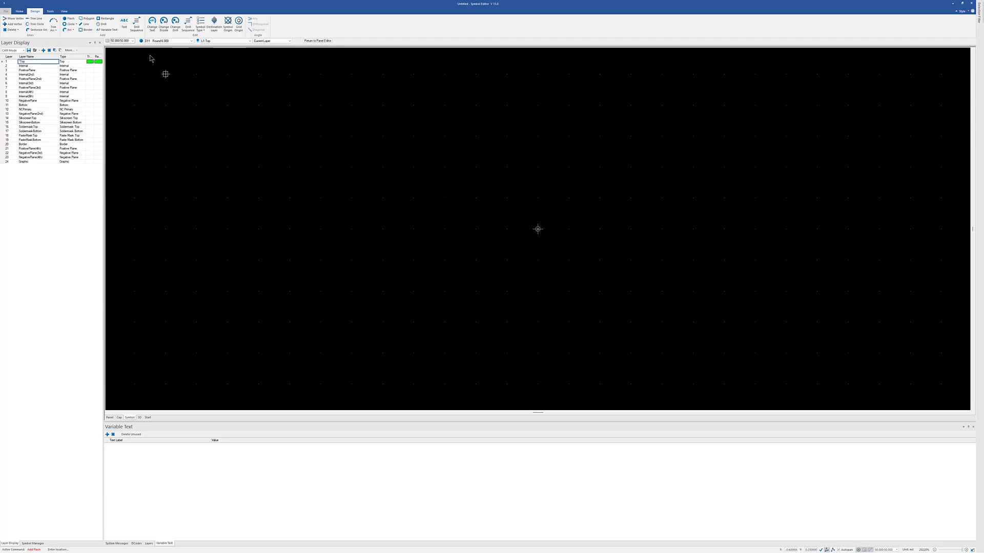
pyautogui.click(192, 44)
pyautogui.moveTo(217, 51); pyautogui.dragTo(217, 135)
pyautogui.click(177, 140)
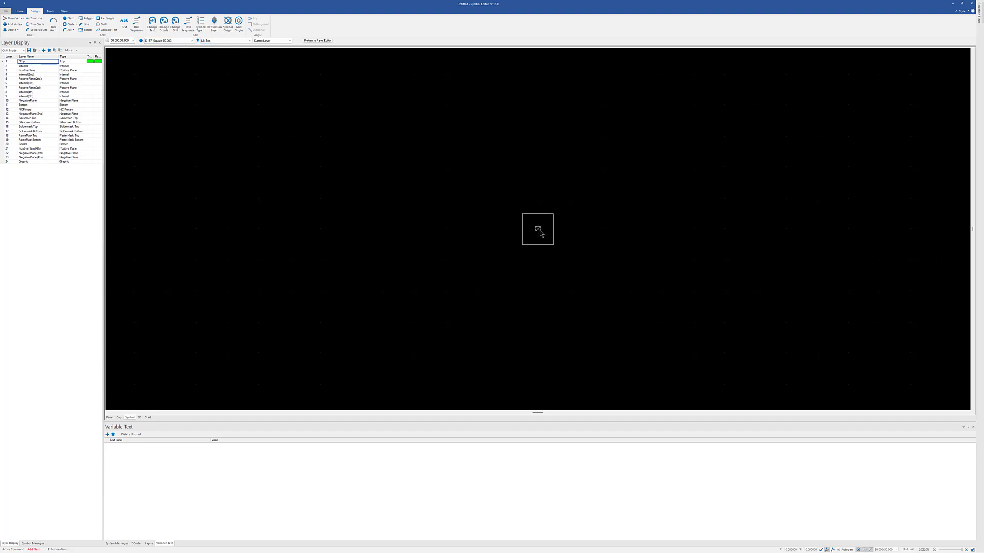
pyautogui.click(539, 230)
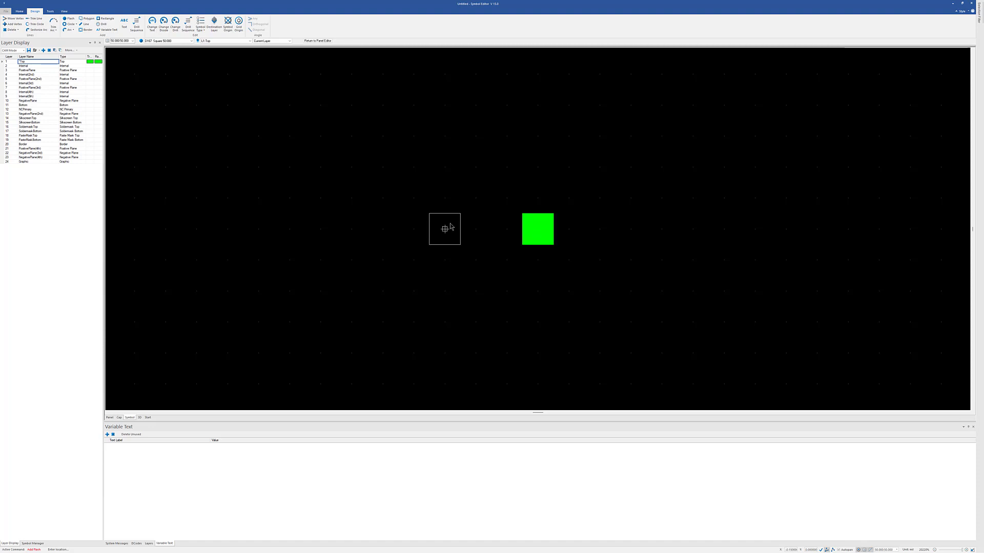
pyautogui.press('Escape')
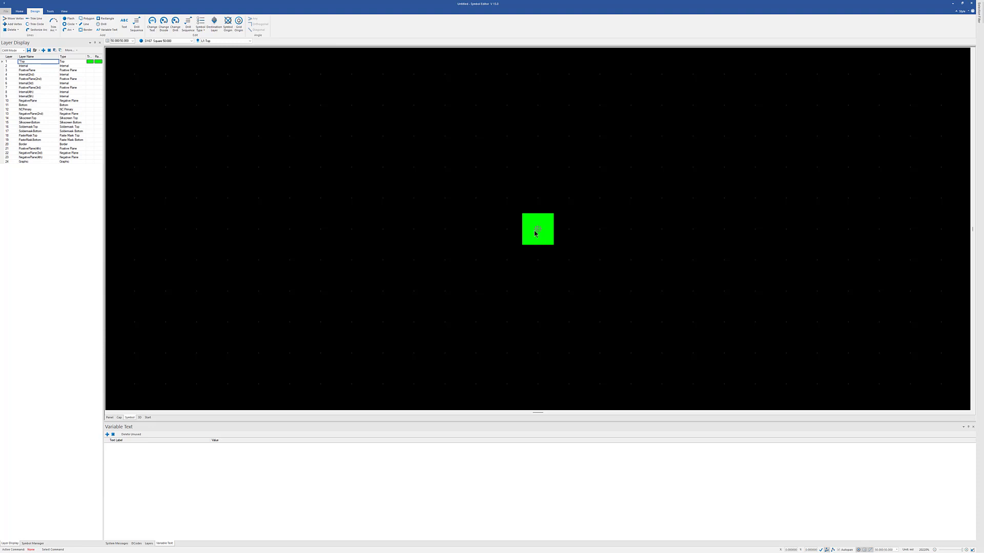
# Copy the 50 mil square flash from the Top layer to the Bottom layer.
pyautogui.click(19, 11)
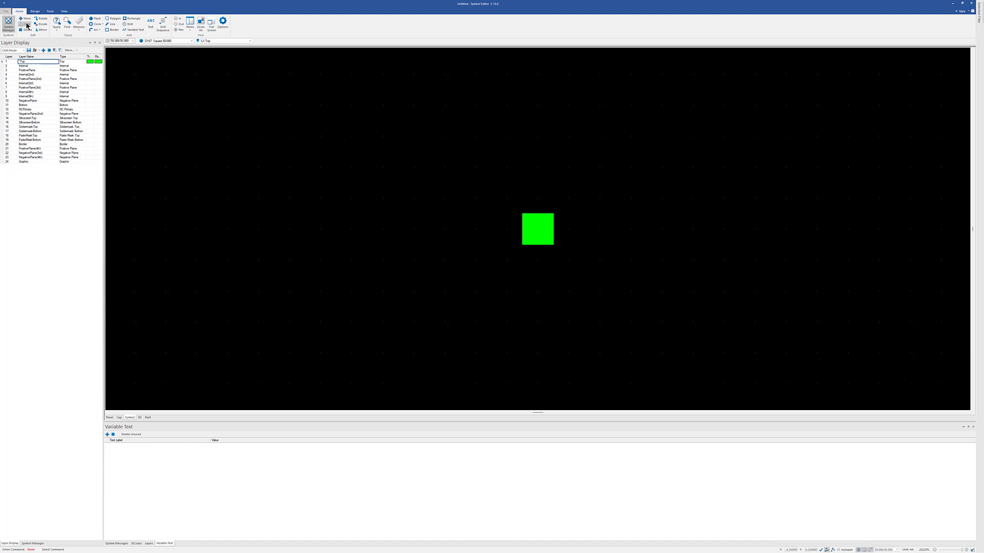
pyautogui.click(25, 24)
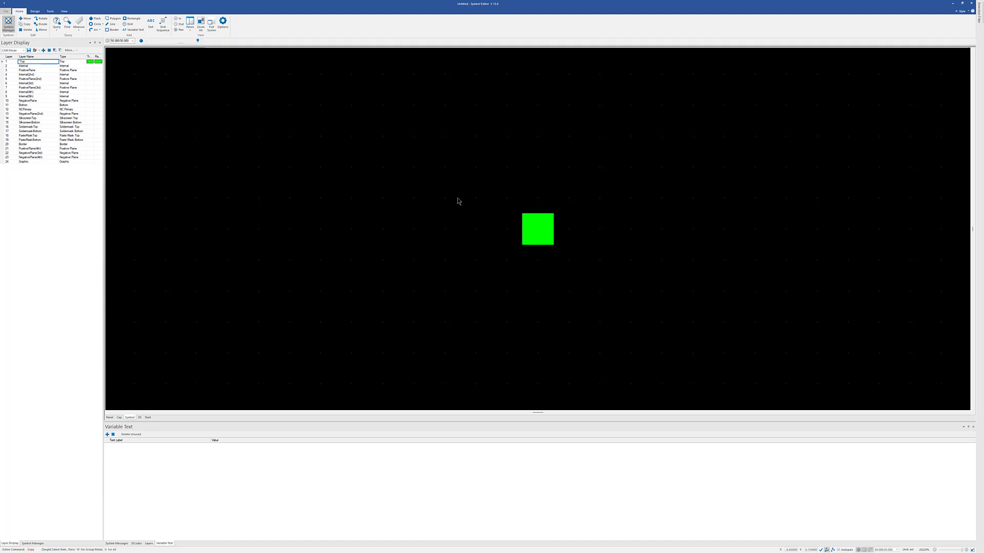
pyautogui.click(540, 230)
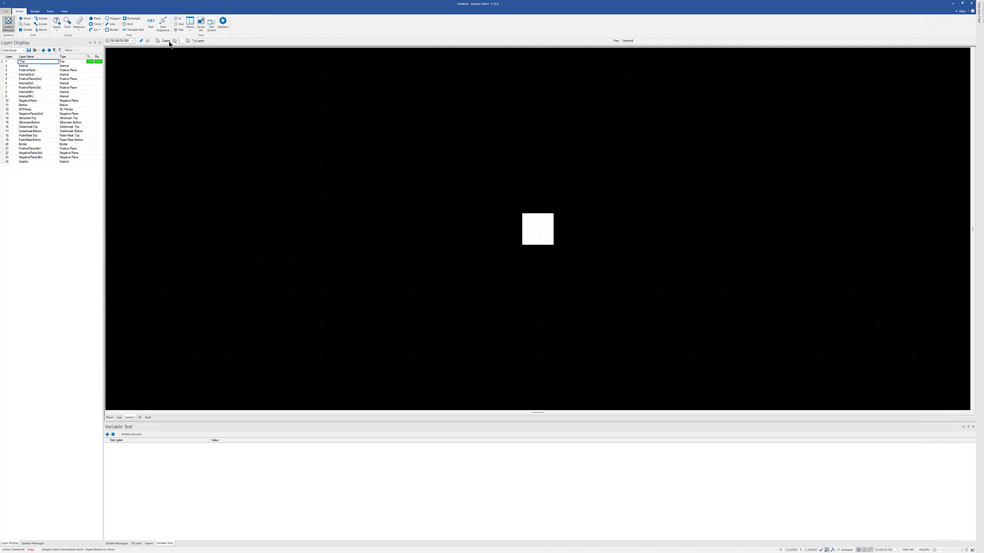
pyautogui.click(199, 40)
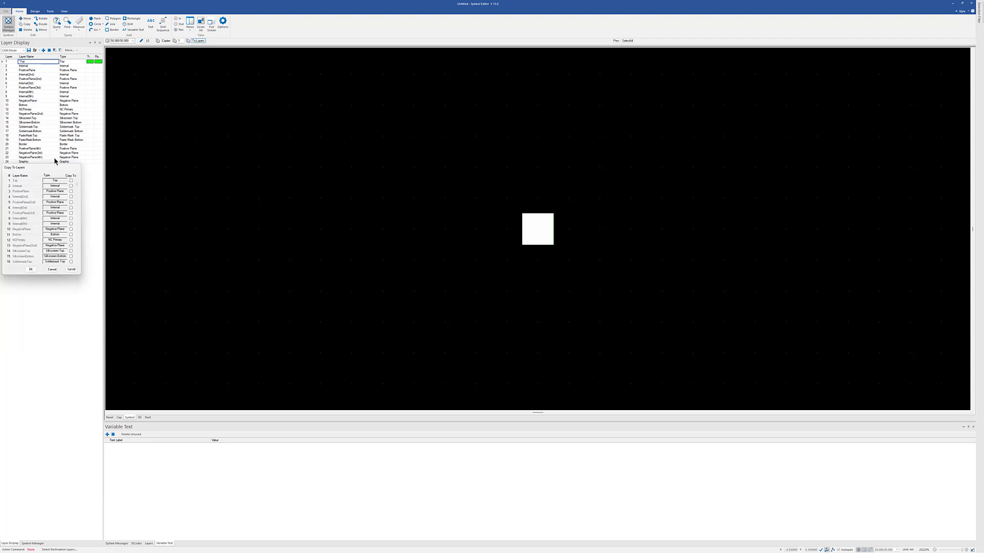
pyautogui.moveTo(38, 170); pyautogui.dragTo(255, 146)
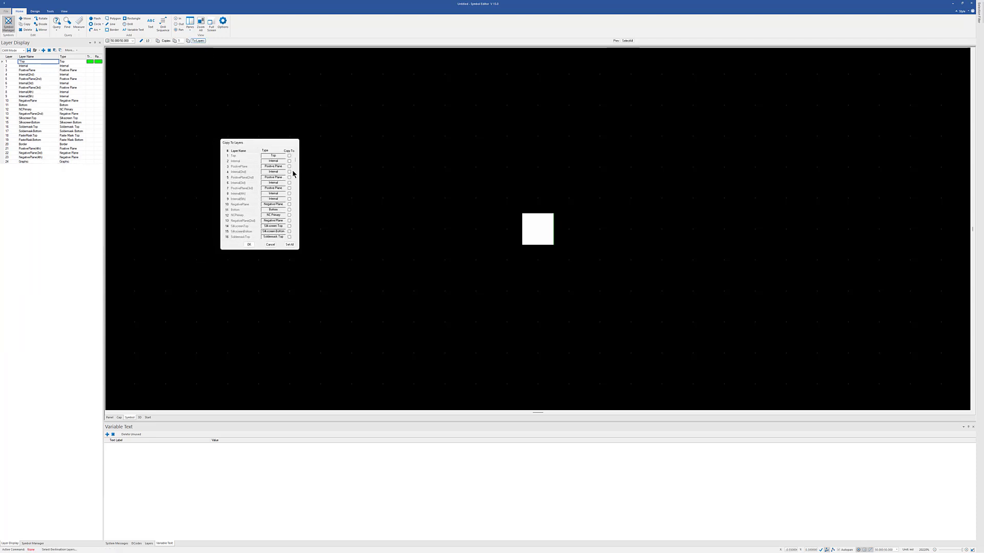
pyautogui.click(289, 210)
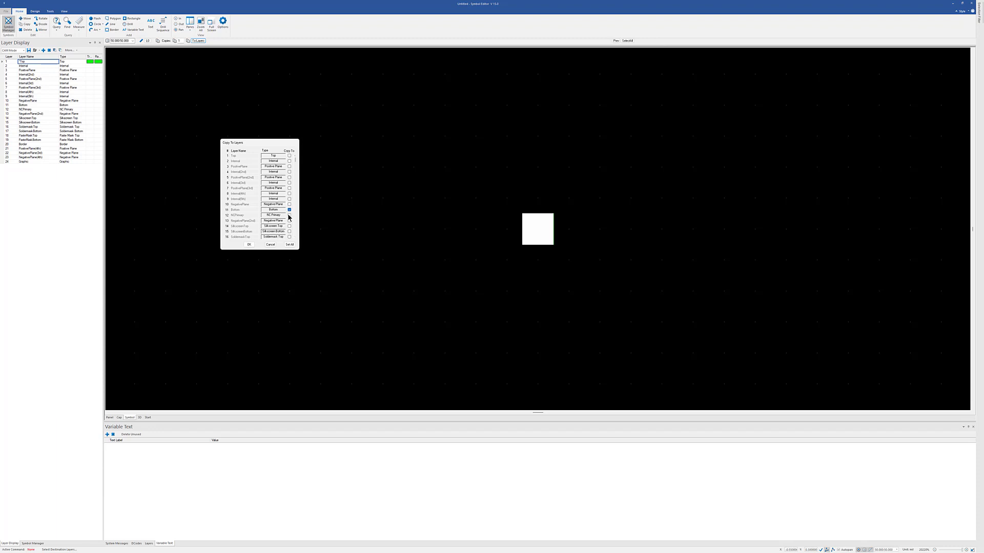
pyautogui.click(248, 244)
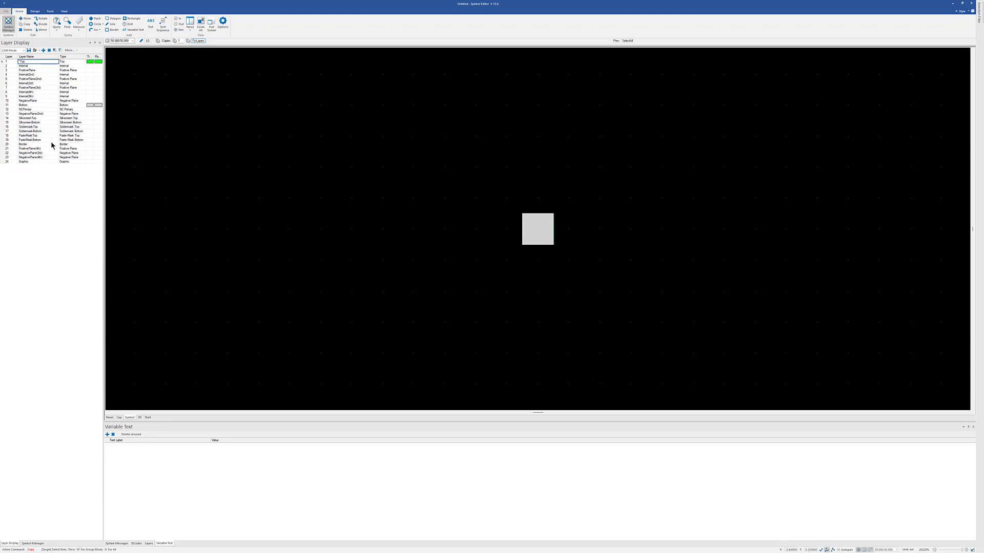
# Add a flash of the 75 mil square aperture D168 at the symbol origin on the Soldermask Top layer.
pyautogui.click(36, 128)
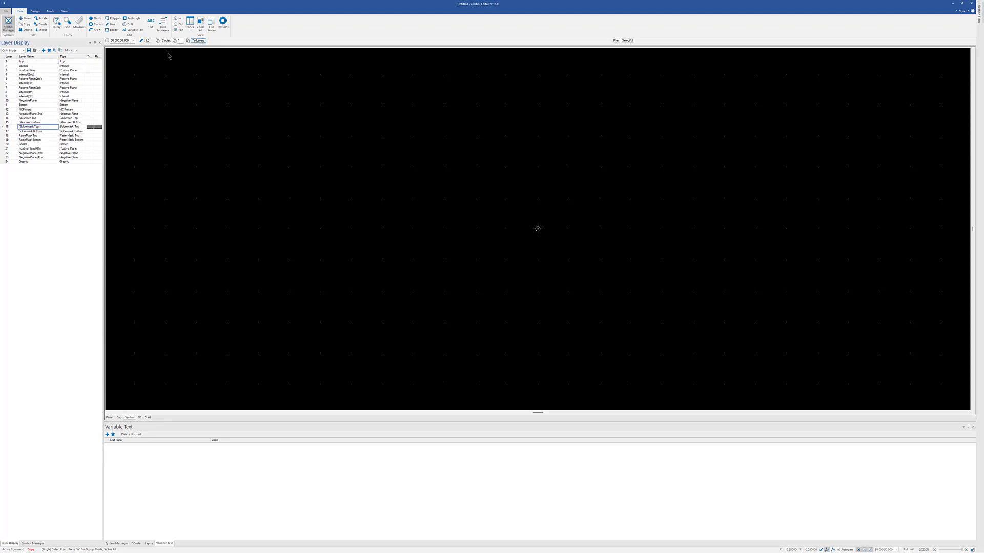
pyautogui.click(35, 10)
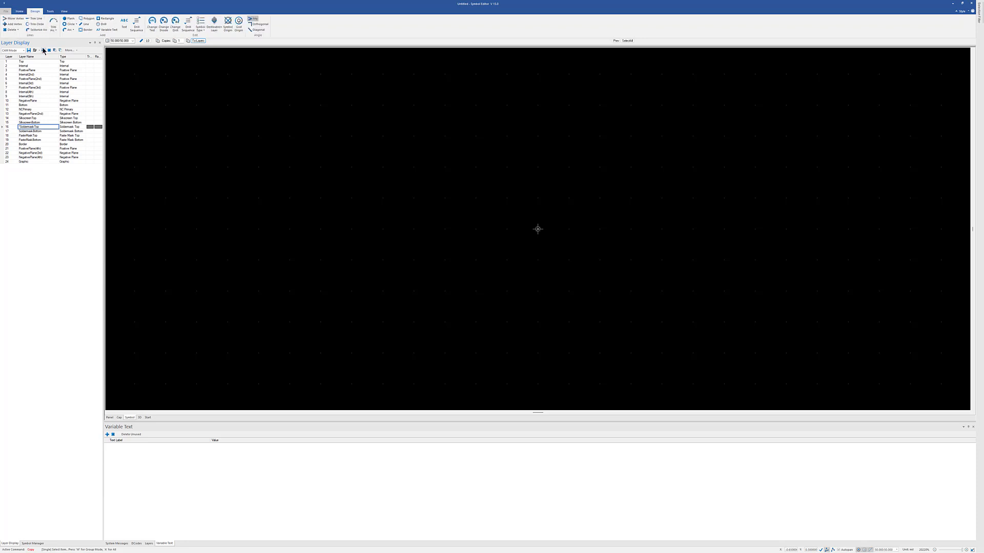
pyautogui.click(68, 19)
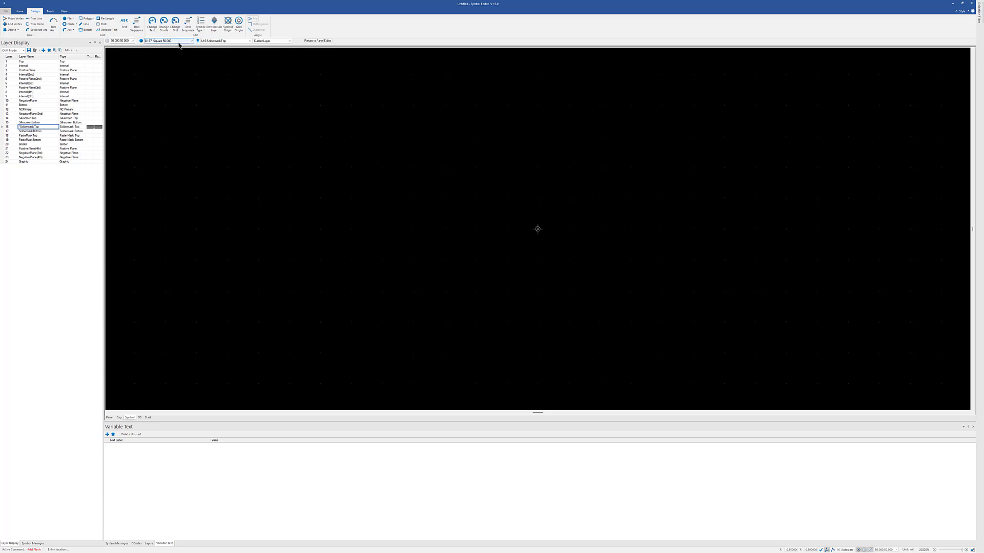
pyautogui.click(192, 41)
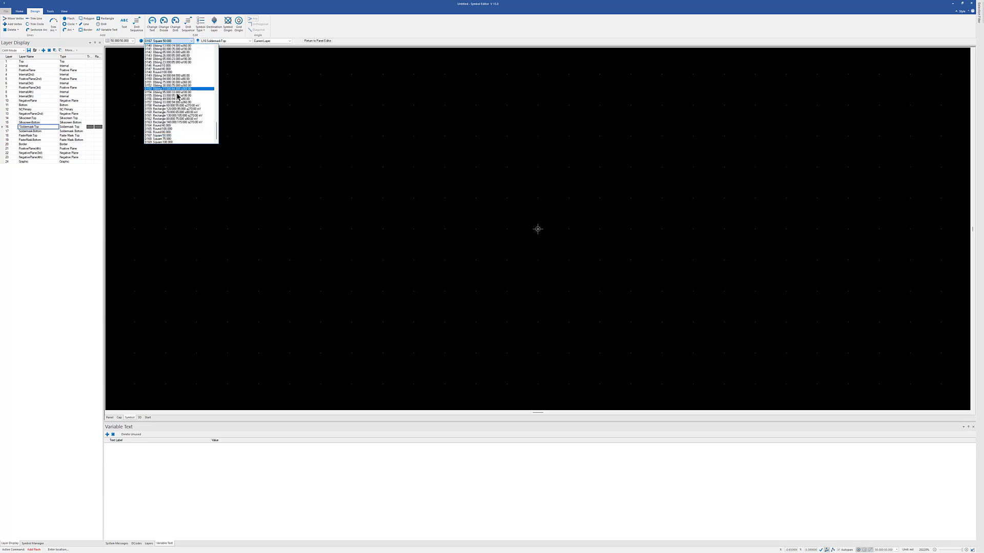
pyautogui.click(167, 139)
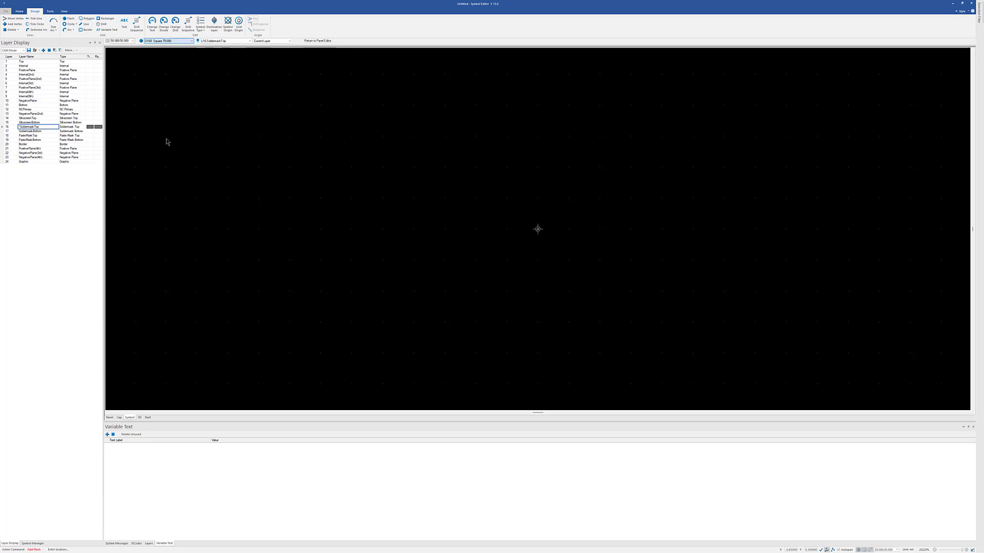
pyautogui.click(296, 175)
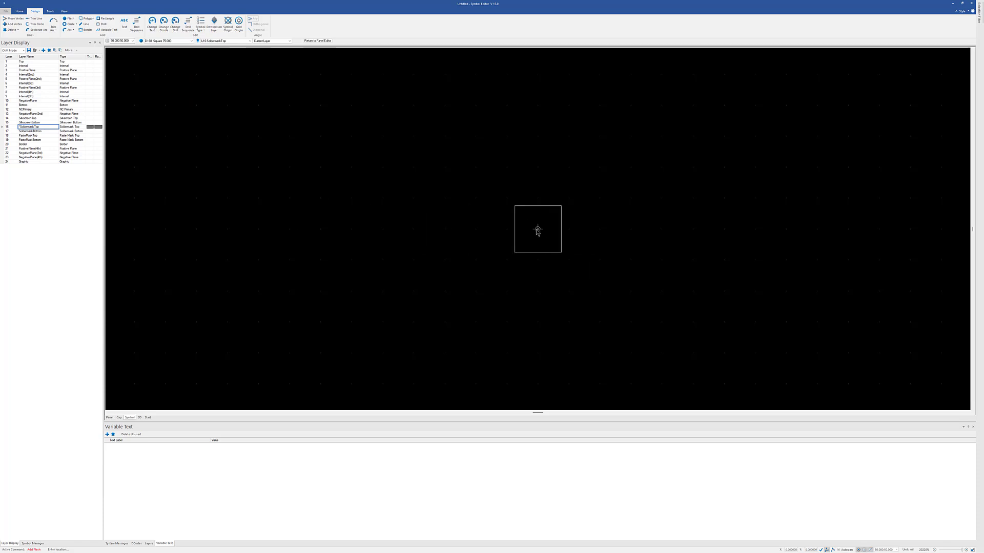
pyautogui.click(536, 231)
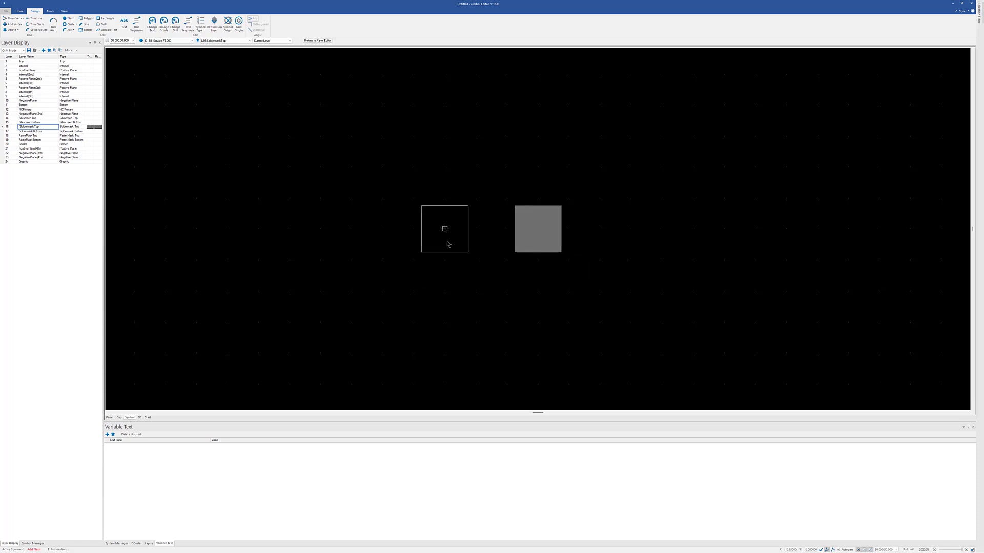
pyautogui.press('Escape')
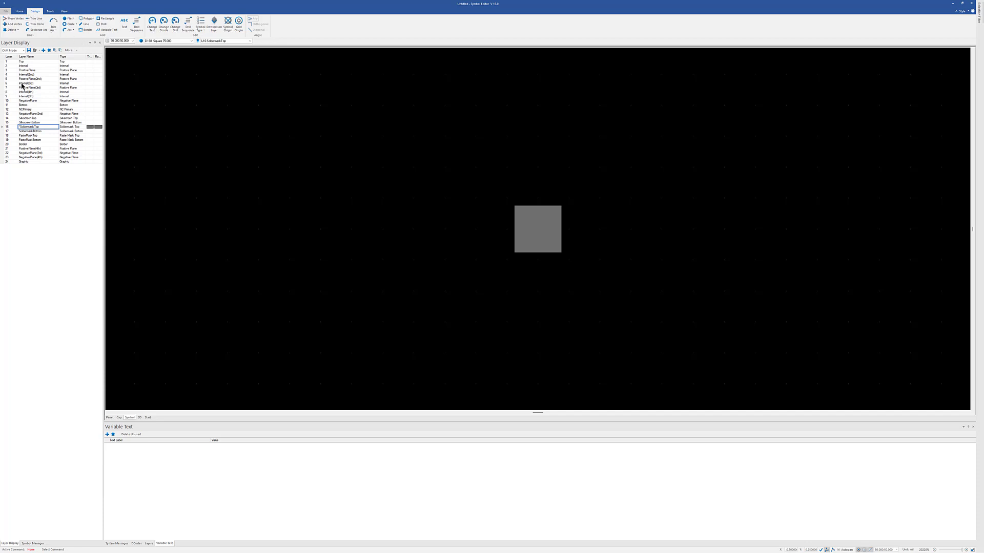
# Copy the 75 mil square flash from the Soldermask Top layer to the Soldermask Bottom layer.
pyautogui.click(19, 11)
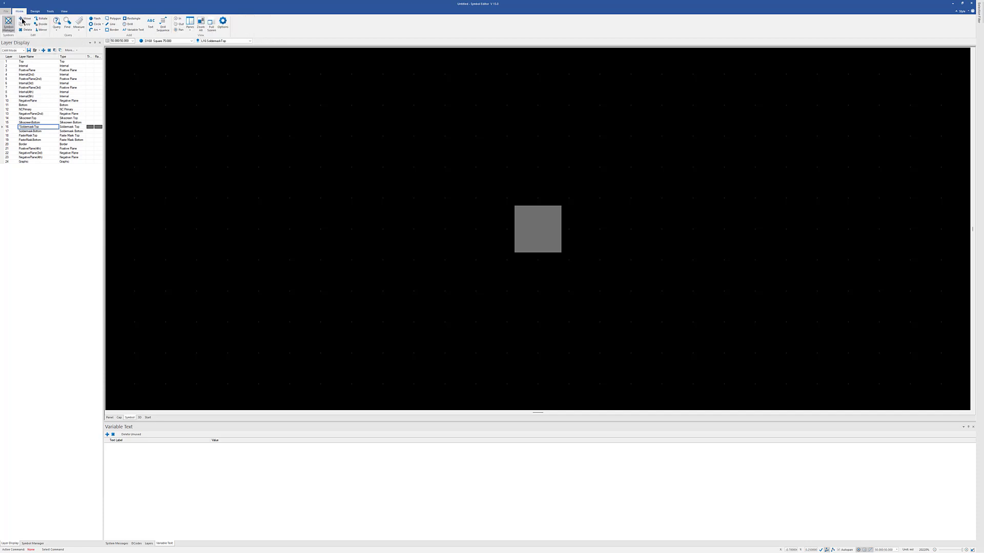
pyautogui.click(22, 23)
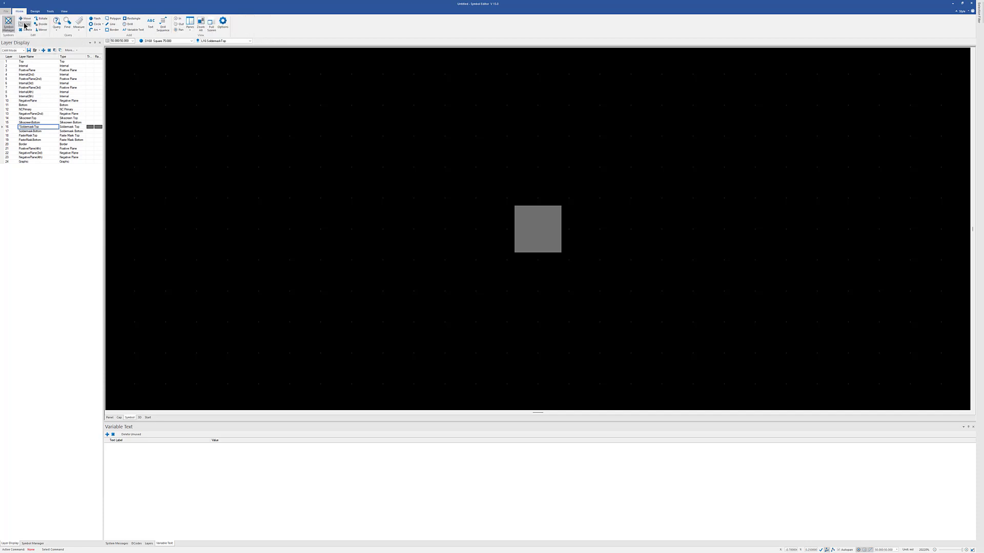
pyautogui.click(537, 232)
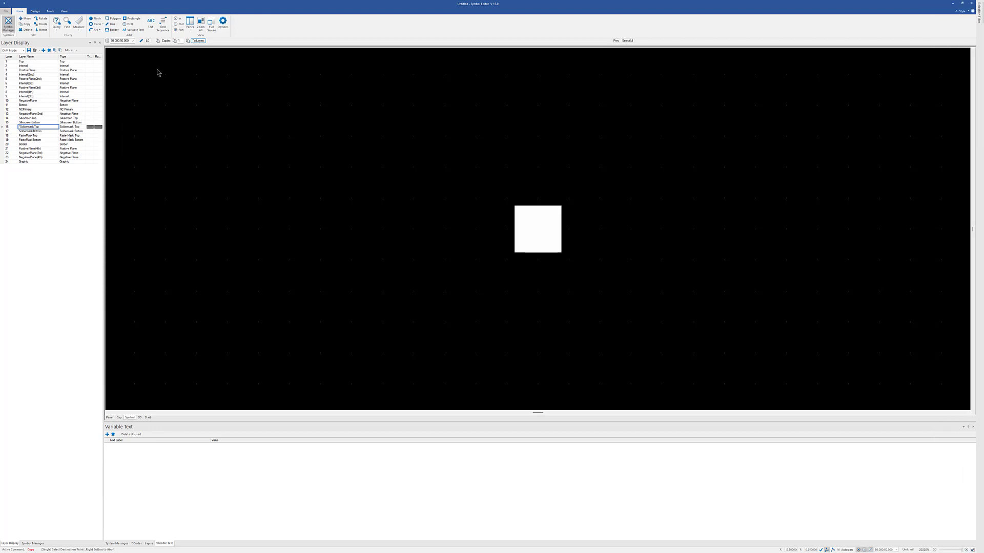
pyautogui.click(198, 41)
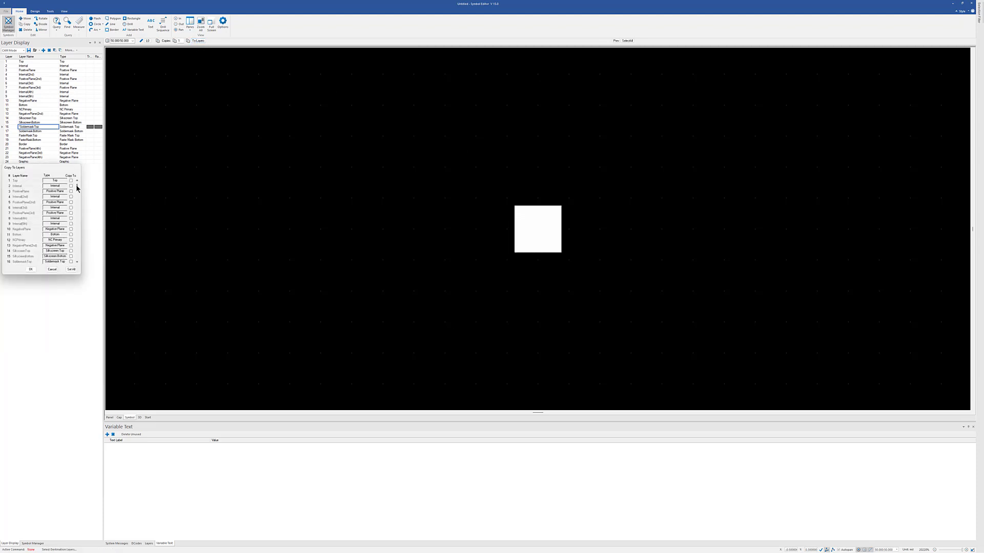
pyautogui.moveTo(78, 188); pyautogui.dragTo(77, 192)
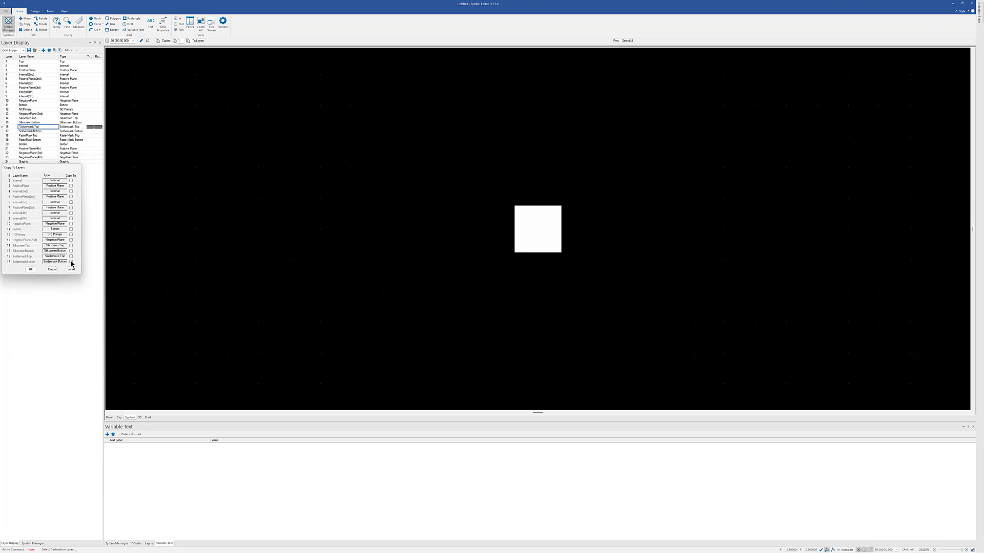
pyautogui.click(31, 270)
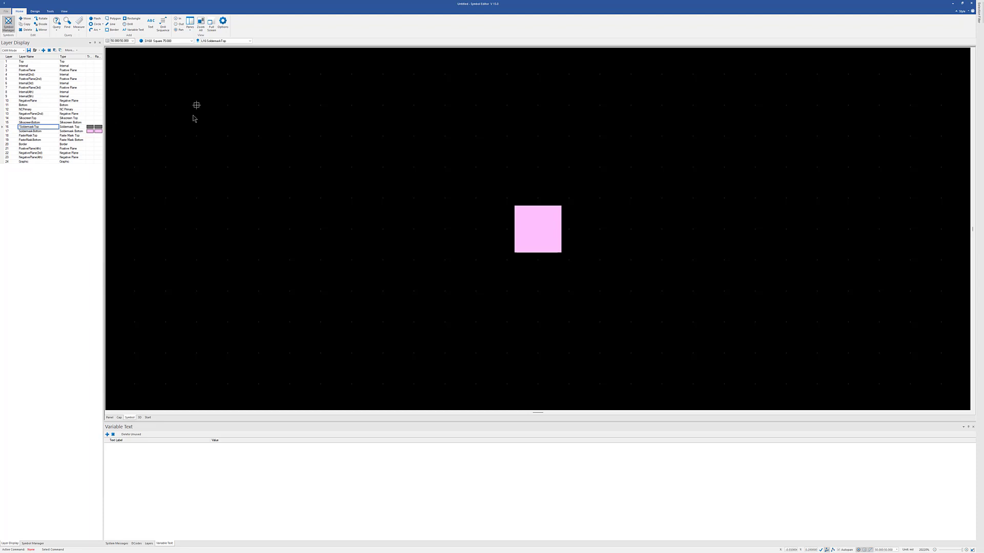
# Add a flash of the 100 mil square aperture D169 at the symbol origin on the Internal layer.
pyautogui.click(32, 66)
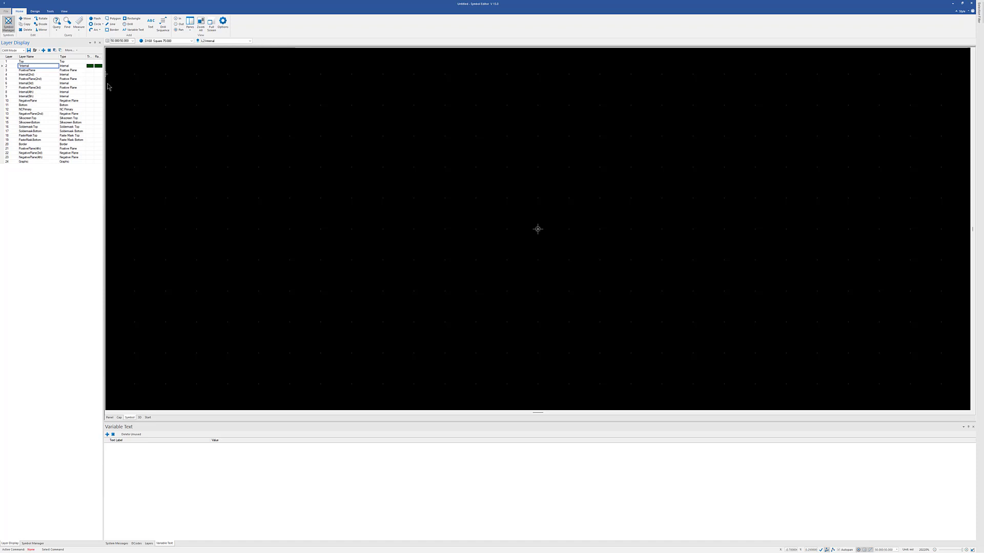
pyautogui.click(36, 11)
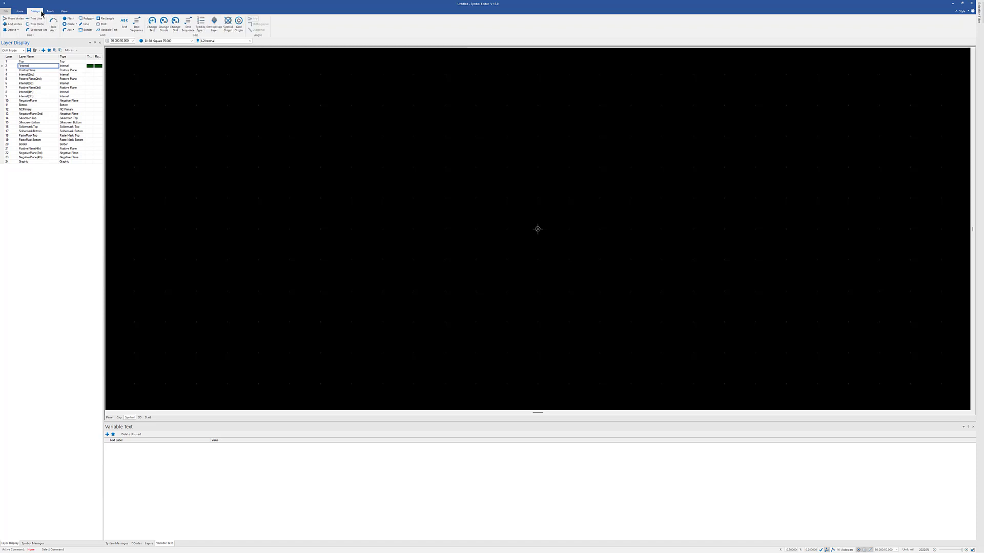
pyautogui.click(68, 19)
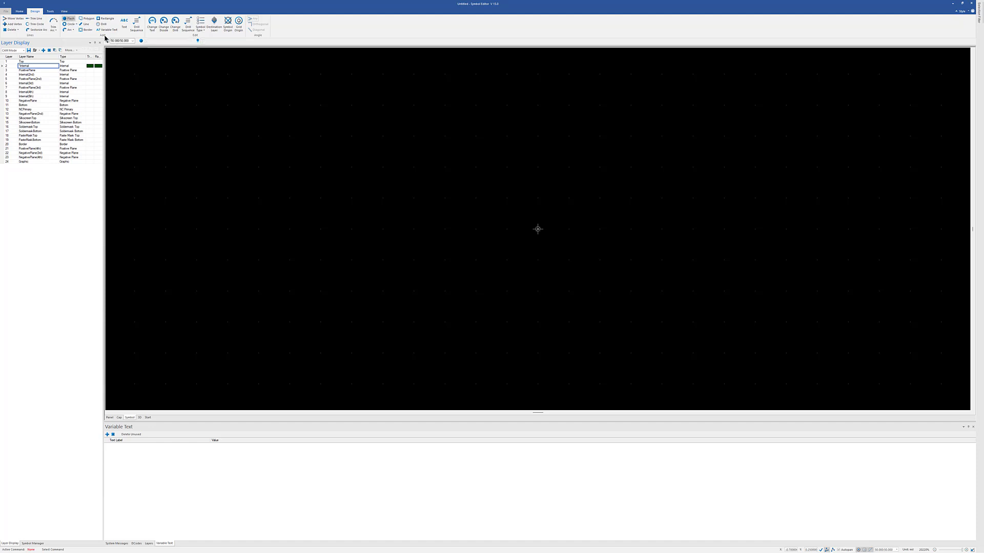
pyautogui.click(194, 41)
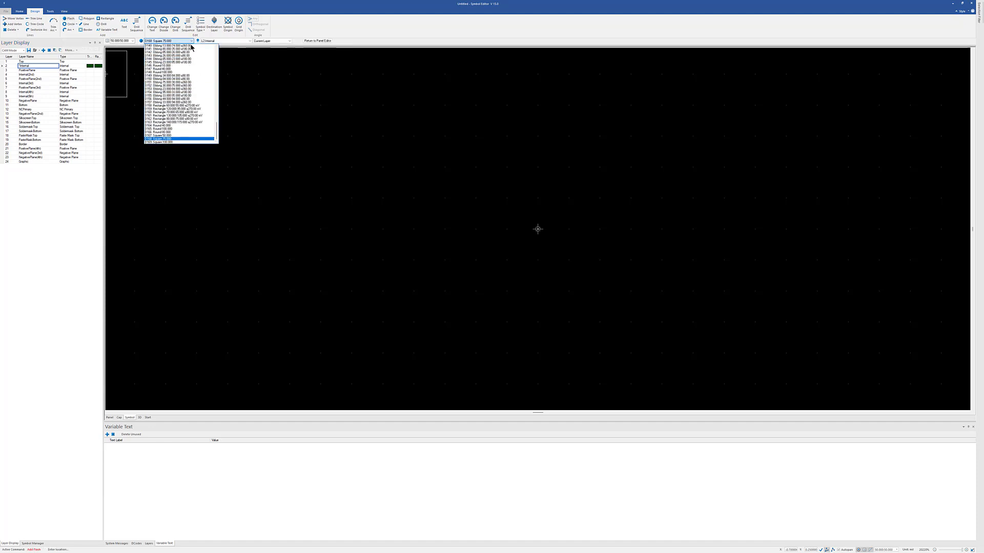
pyautogui.click(172, 142)
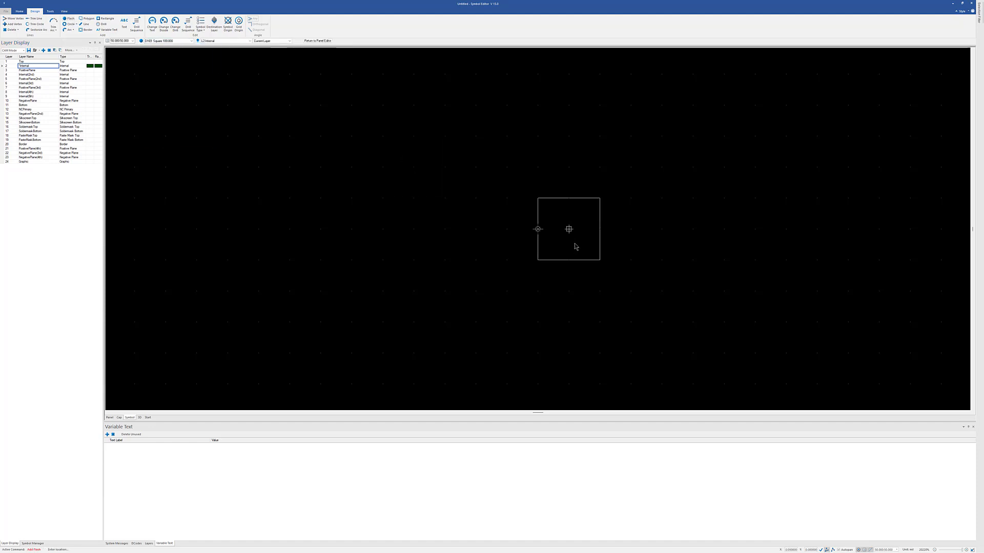
pyautogui.click(546, 235)
pyautogui.press('Escape')
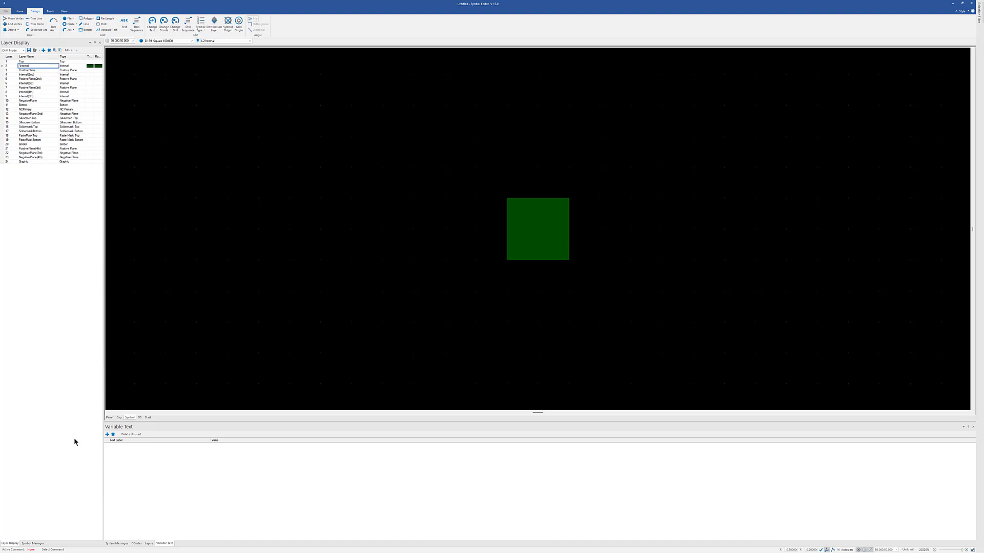
# Save the symbol as a fiducial named sq_fid, adding a border with 50 mil spacing.
pyautogui.click(32, 544)
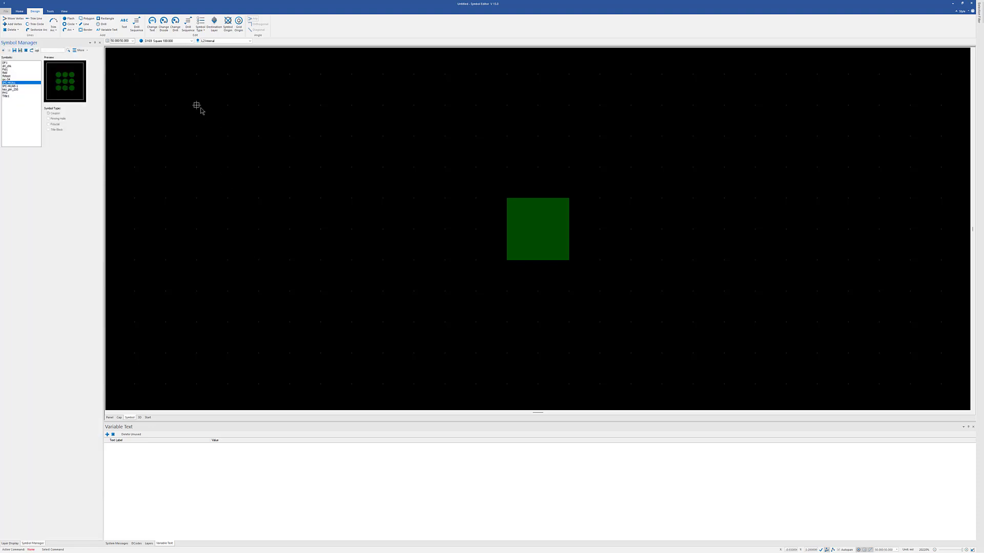
pyautogui.click(15, 50)
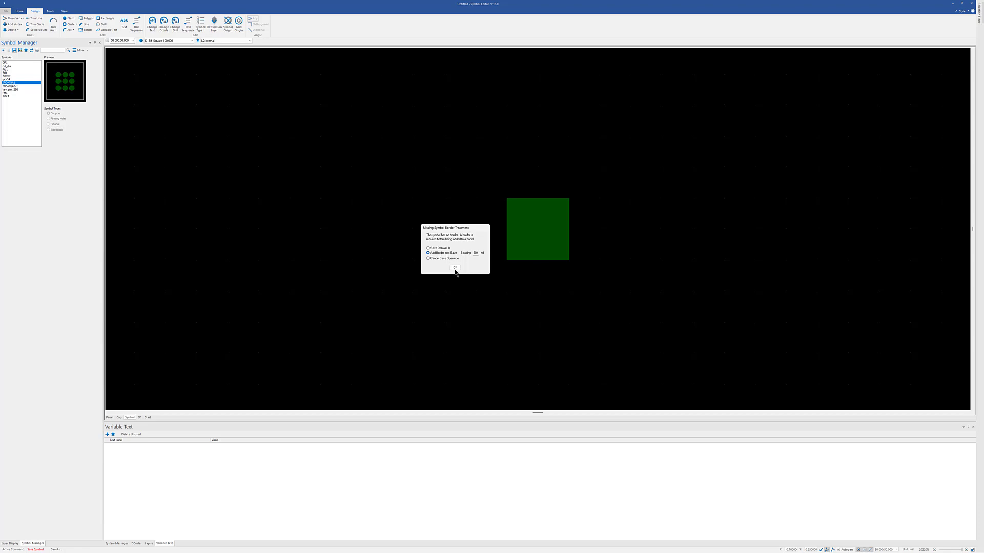
pyautogui.click(454, 268)
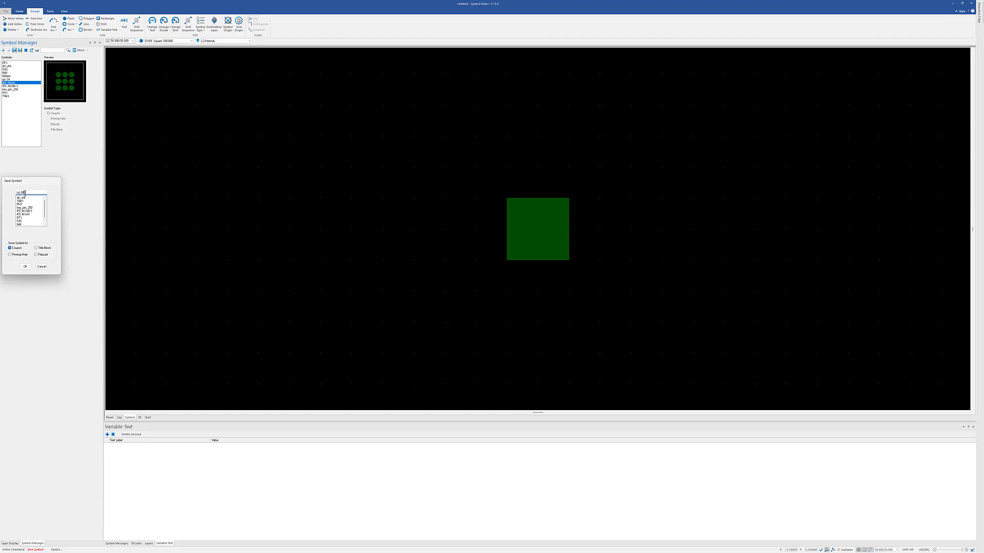
pyautogui.click(36, 255)
pyautogui.click(25, 267)
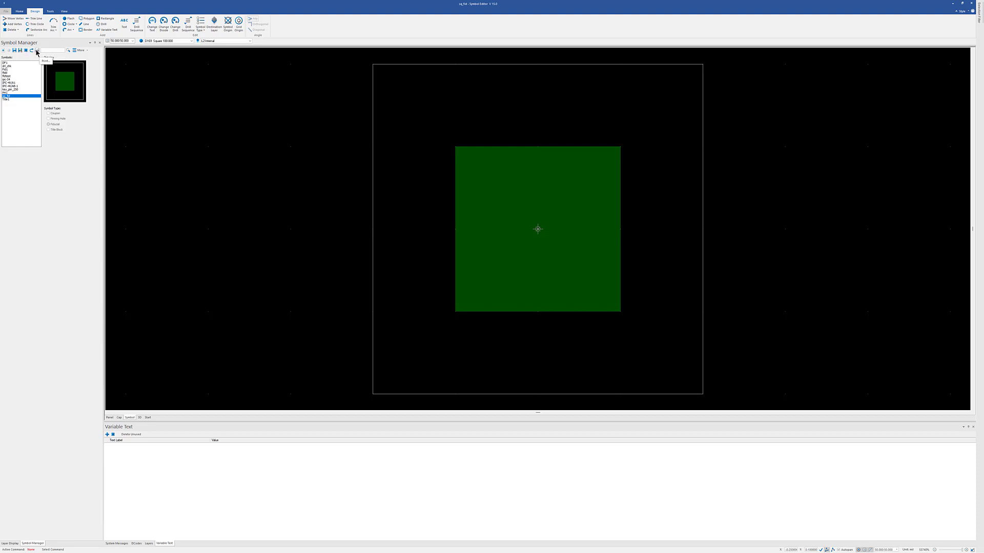
pyautogui.click(83, 50)
pyautogui.click(118, 86)
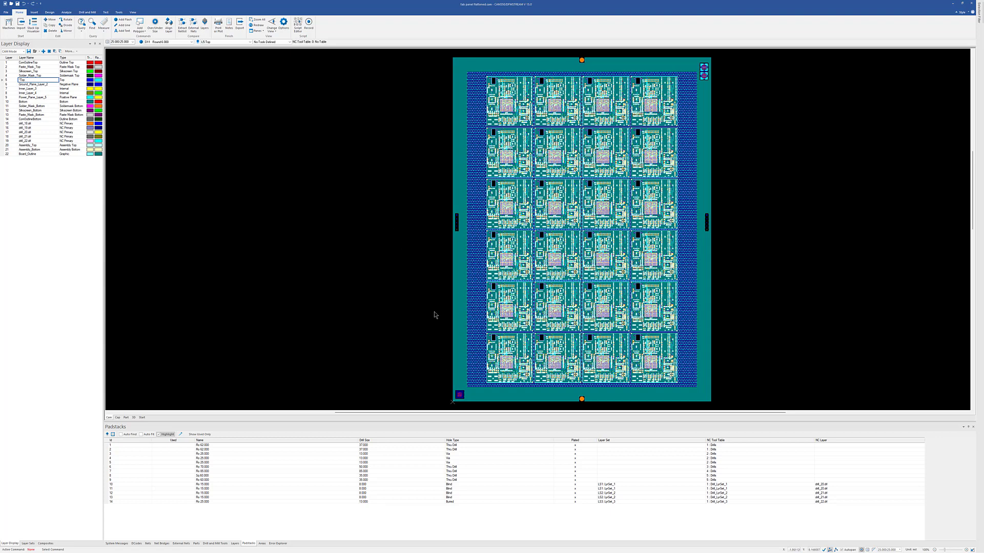
# Start Draw To Symbol in the panel design and window-select the nine-pad coupon in the panel's lower-left corner.
pyautogui.moveTo(460, 397); pyautogui.dragTo(423, 380, button='middle')
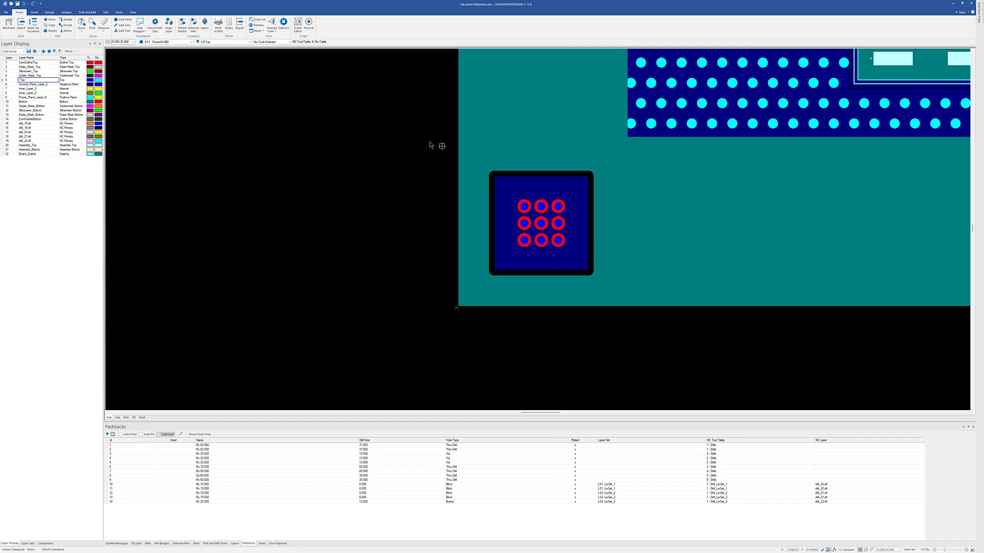
pyautogui.click(120, 14)
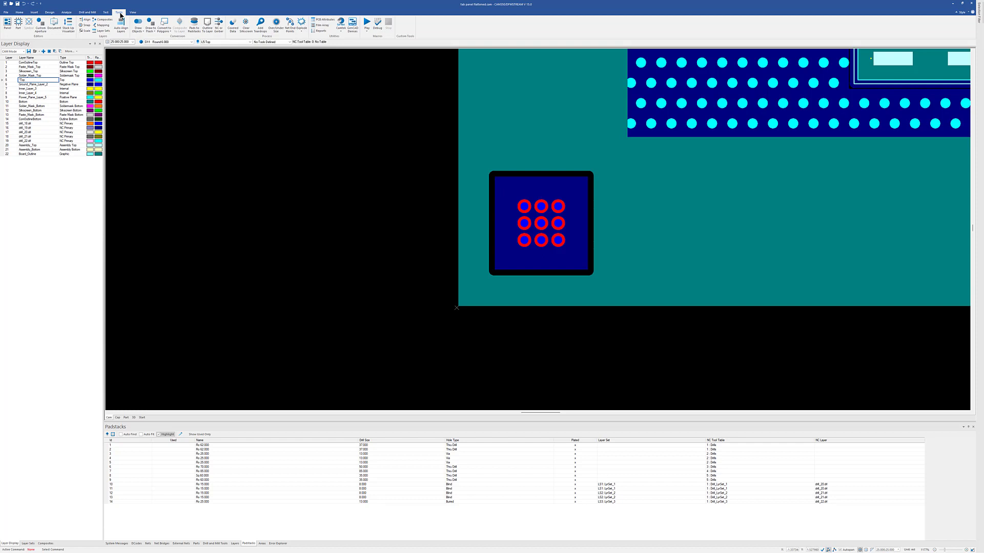
pyautogui.click(138, 31)
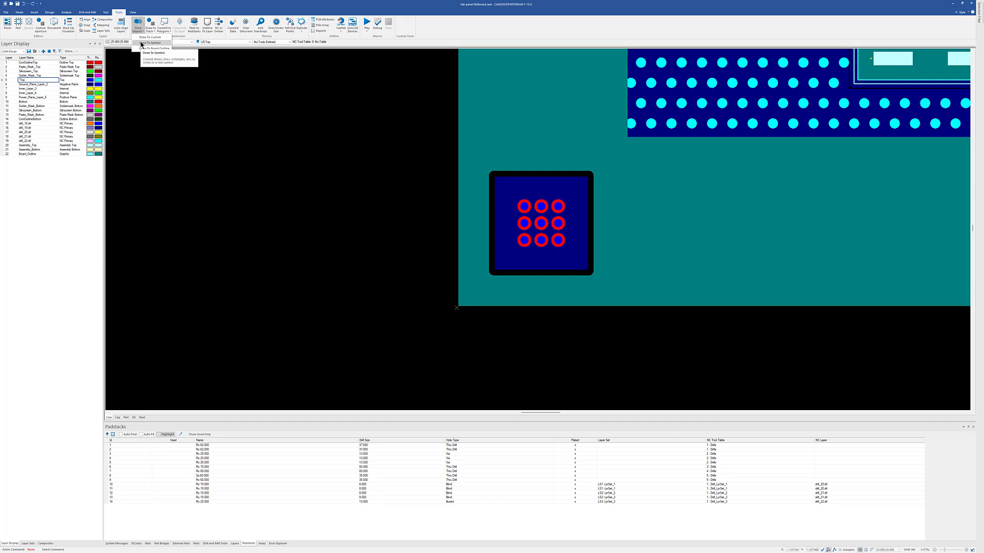
pyautogui.click(141, 43)
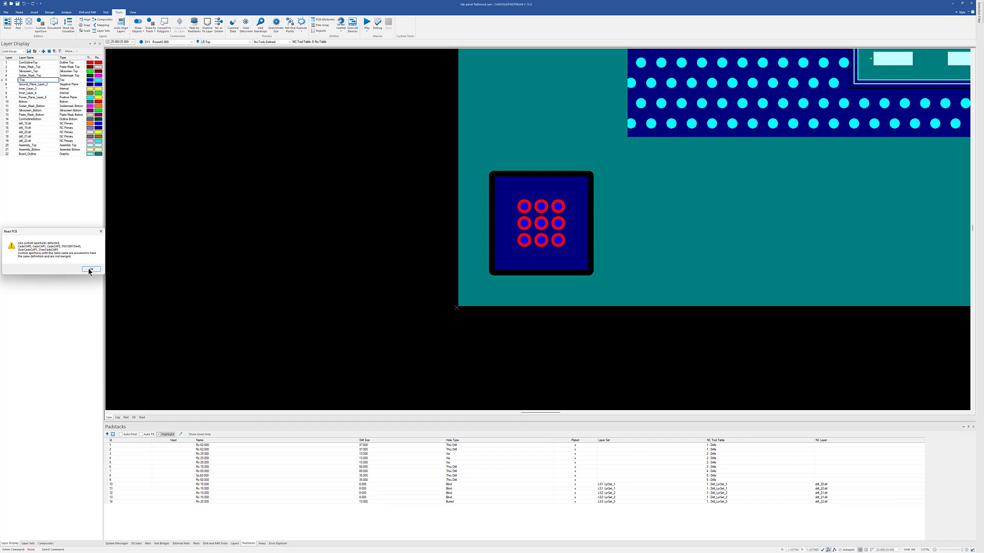
pyautogui.press('Return')
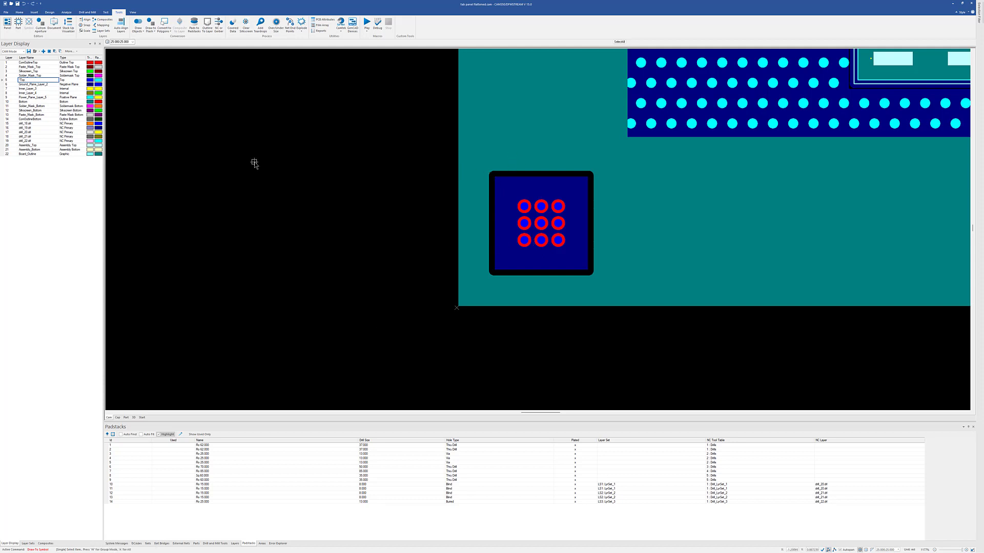
pyautogui.press('w')
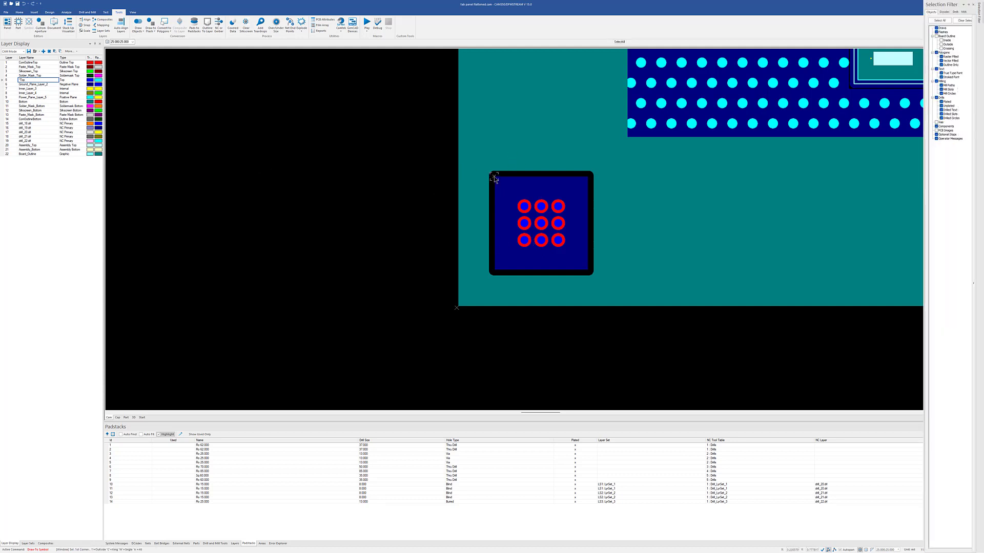
pyautogui.click(492, 176)
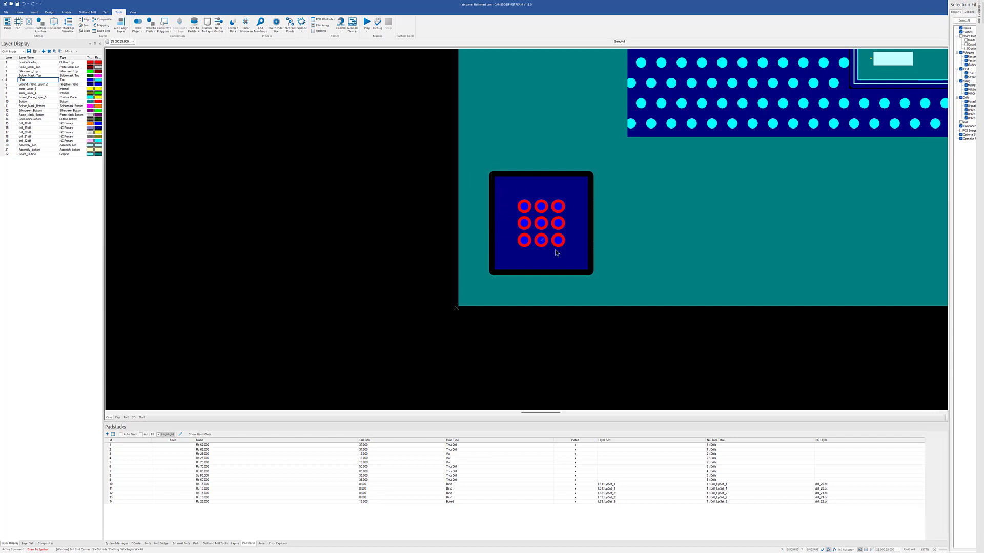
pyautogui.click(590, 275)
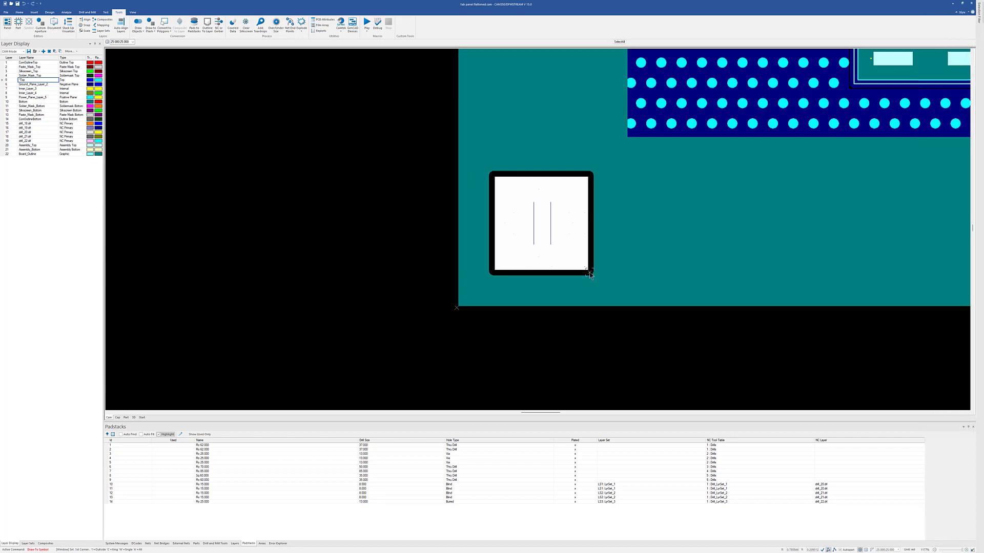
# Convert the selected coupon artwork to a Coupon symbol named ipc_cpn_2 with the Current Layer treatment.
pyautogui.rightClick(499, 256)
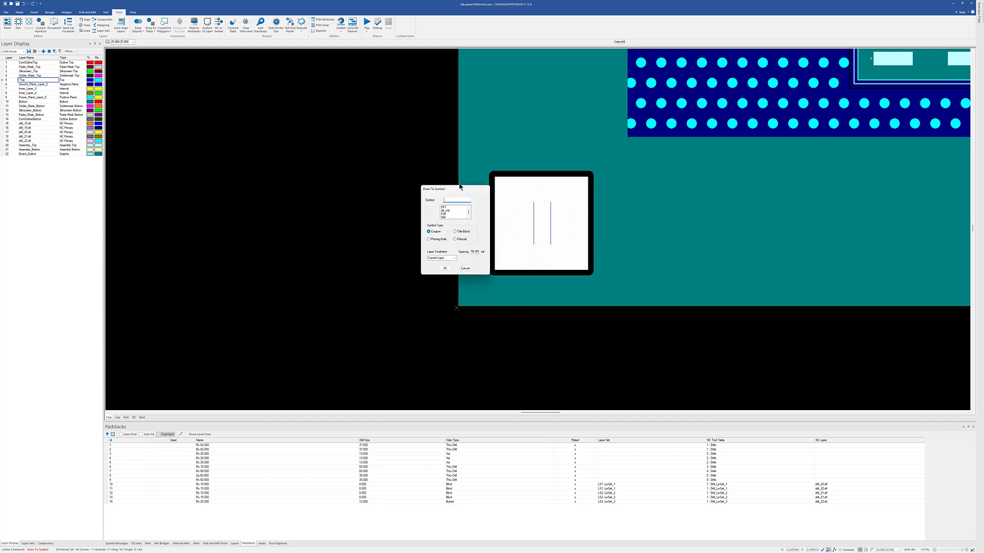
pyautogui.moveTo(453, 187); pyautogui.dragTo(384, 171)
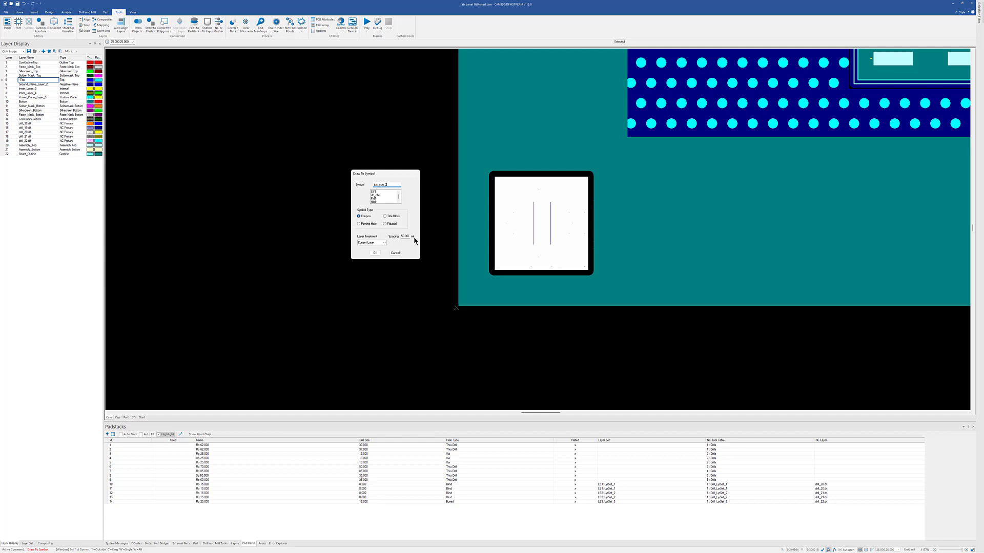
pyautogui.click(384, 243)
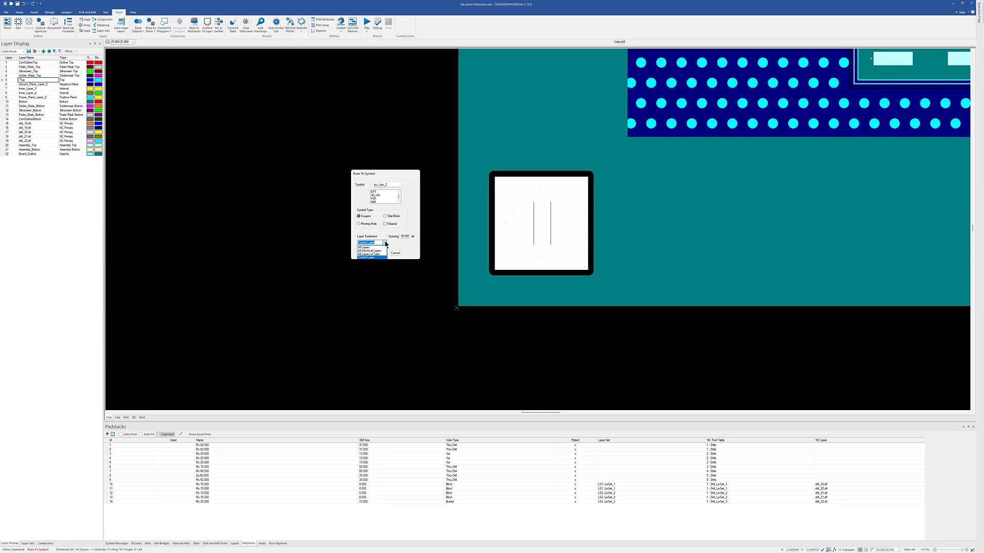
pyautogui.click(367, 257)
pyautogui.click(375, 253)
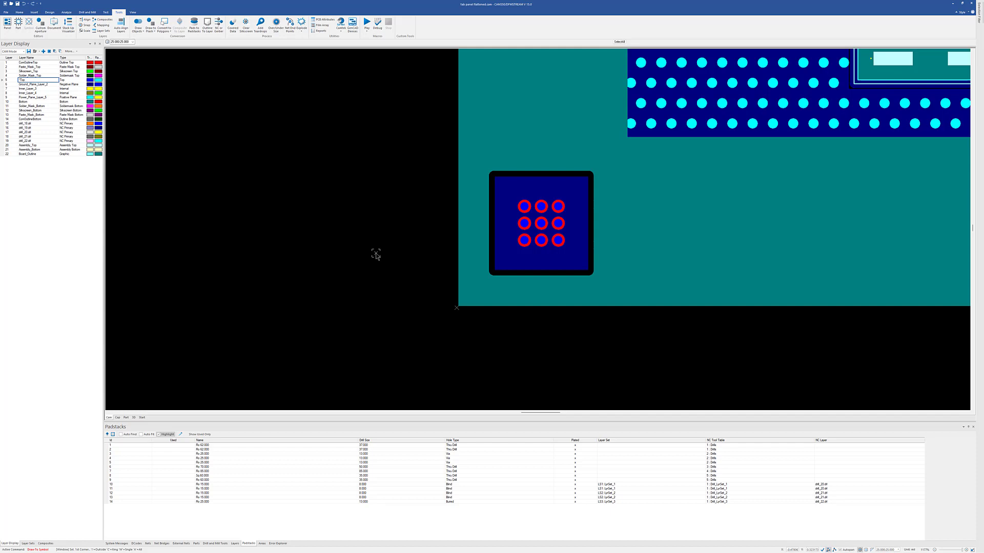
pyautogui.press('Escape')
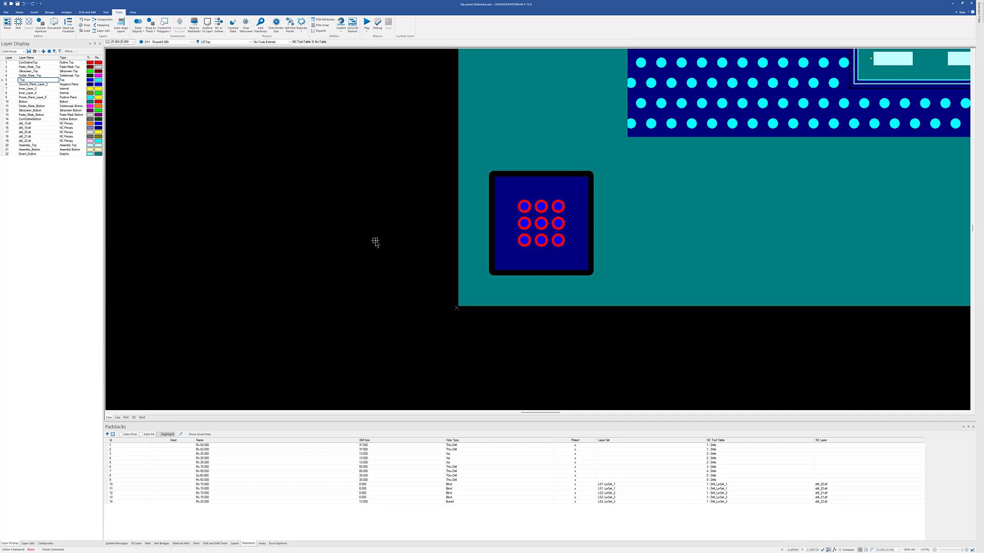
# Load the ipc_cpn_2 symbol in the Symbol Editor.
pyautogui.click(7, 24)
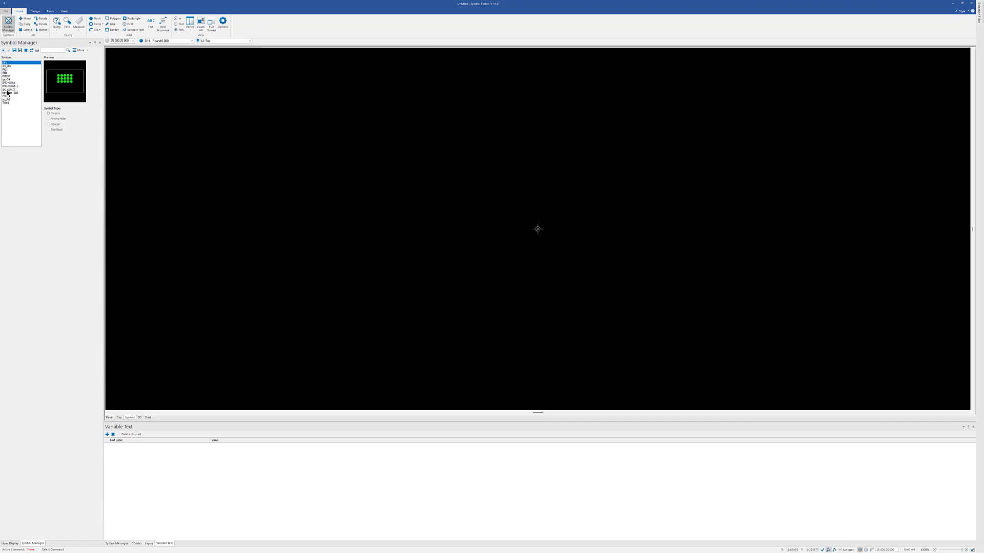
pyautogui.click(7, 89)
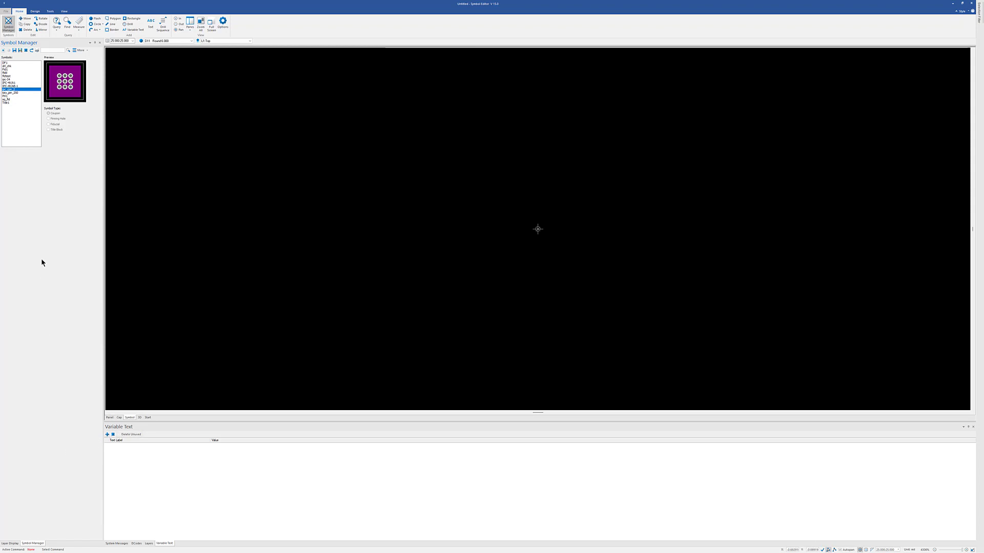
pyautogui.doubleClick(10, 90)
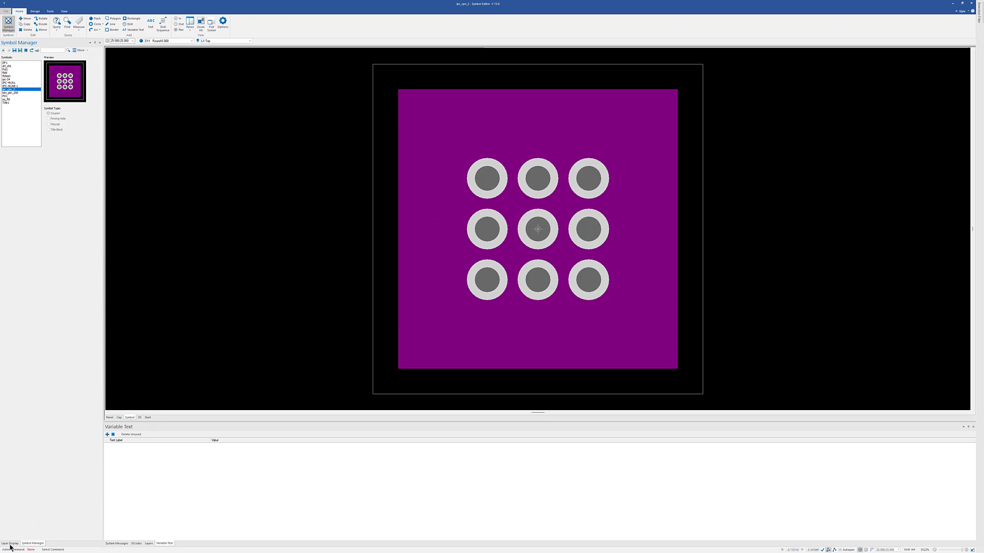
# Examine the coupon symbol's artwork layer by layer on the Top, internal and positive plane layers.
pyautogui.click(9, 543)
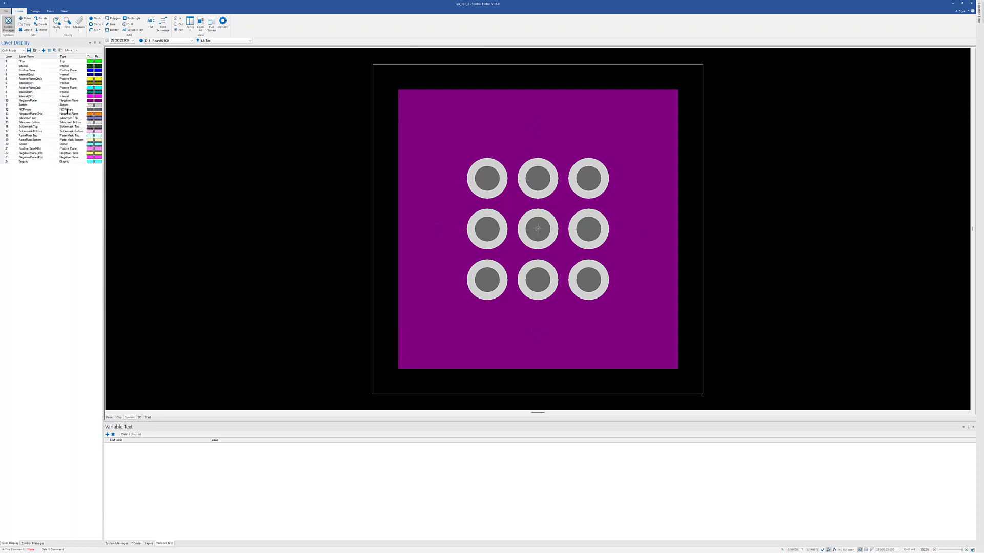
pyautogui.doubleClick(29, 62)
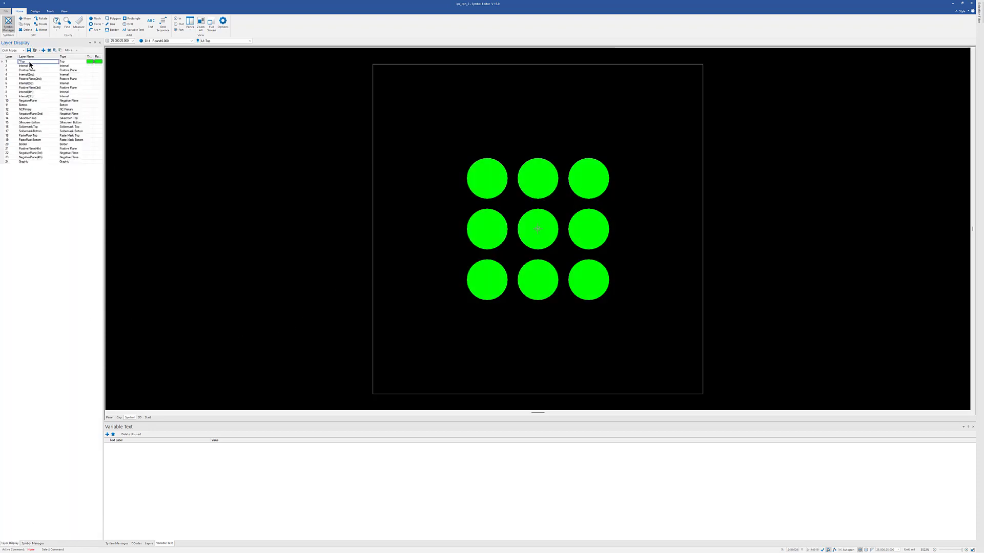
pyautogui.click(33, 66)
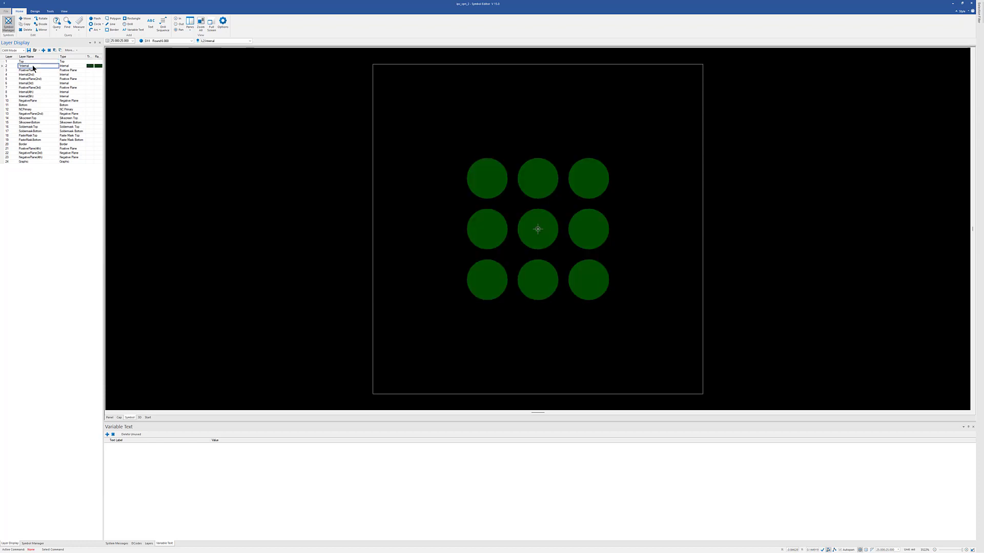
pyautogui.click(33, 72)
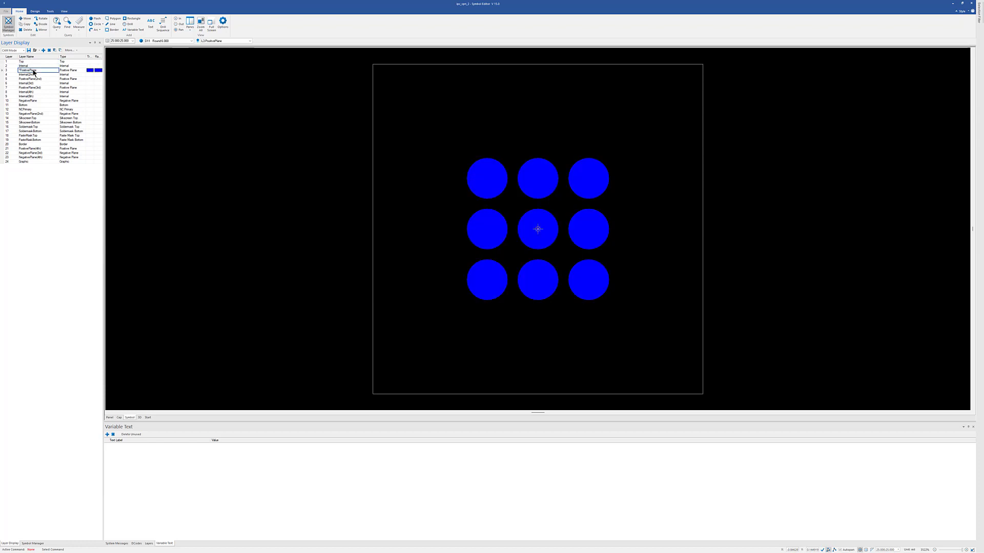
pyautogui.click(33, 75)
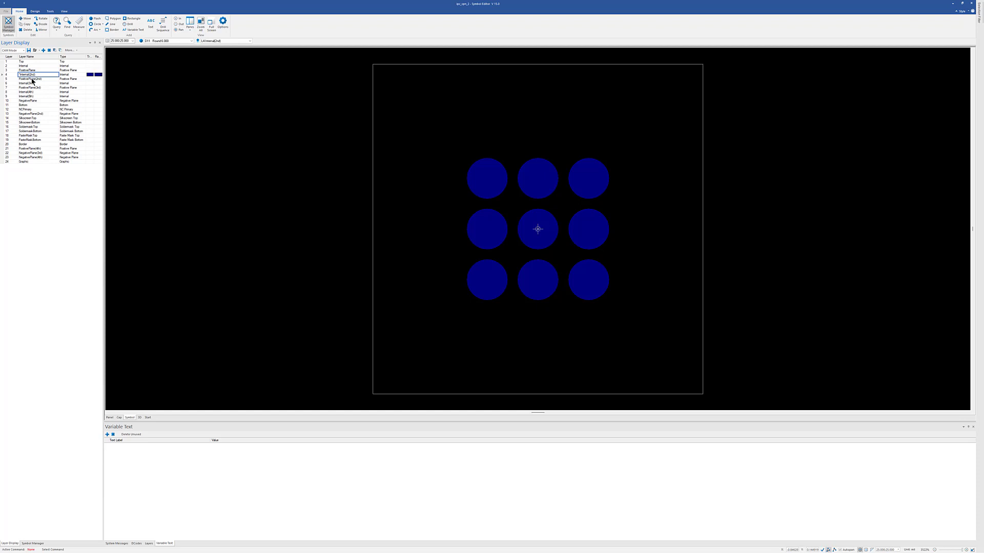
pyautogui.click(32, 79)
pyautogui.click(34, 83)
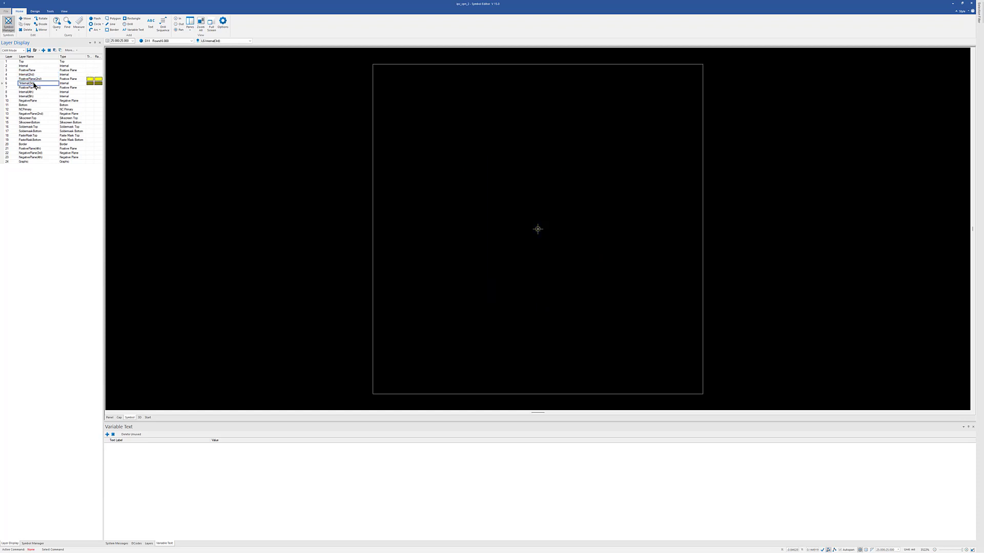
pyautogui.click(34, 88)
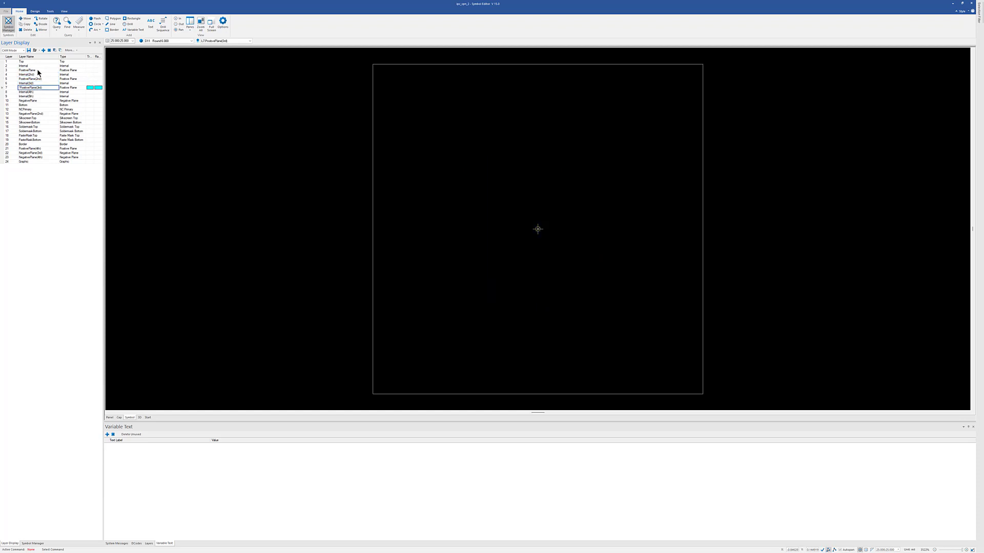
pyautogui.click(34, 66)
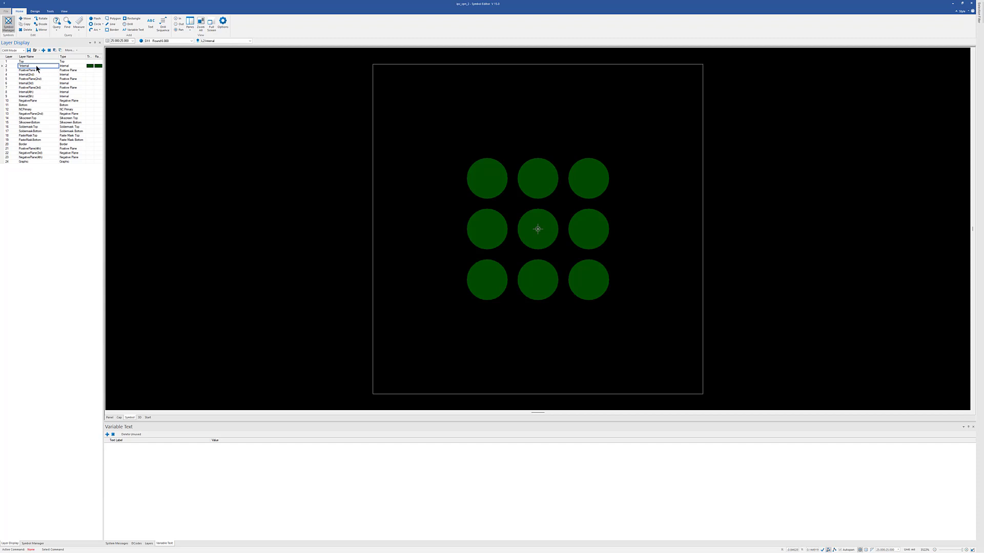
# Check the coupon's artwork on the Bottom, Soldermask and Top layers, and review the saved symbols in the Symbol Manager.
pyautogui.click(34, 105)
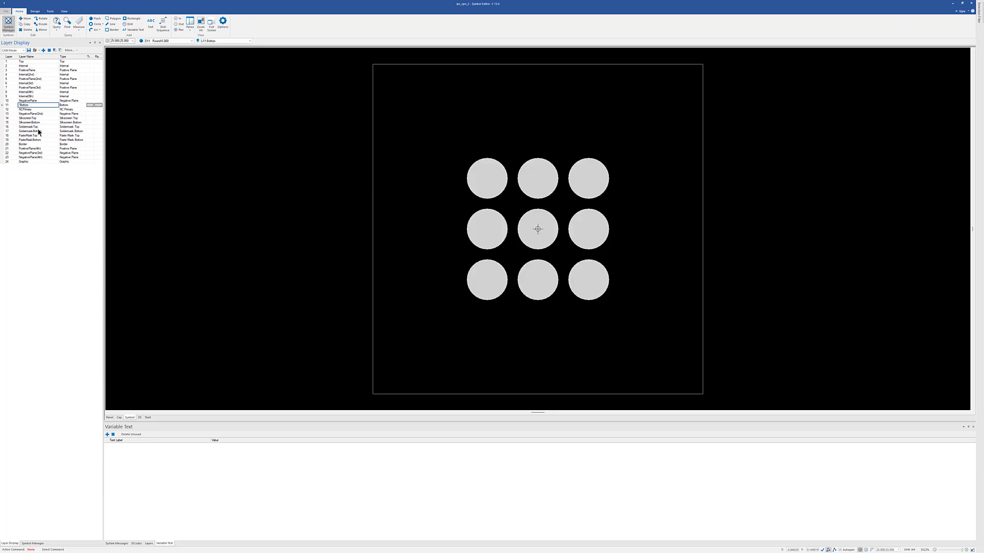
pyautogui.click(39, 126)
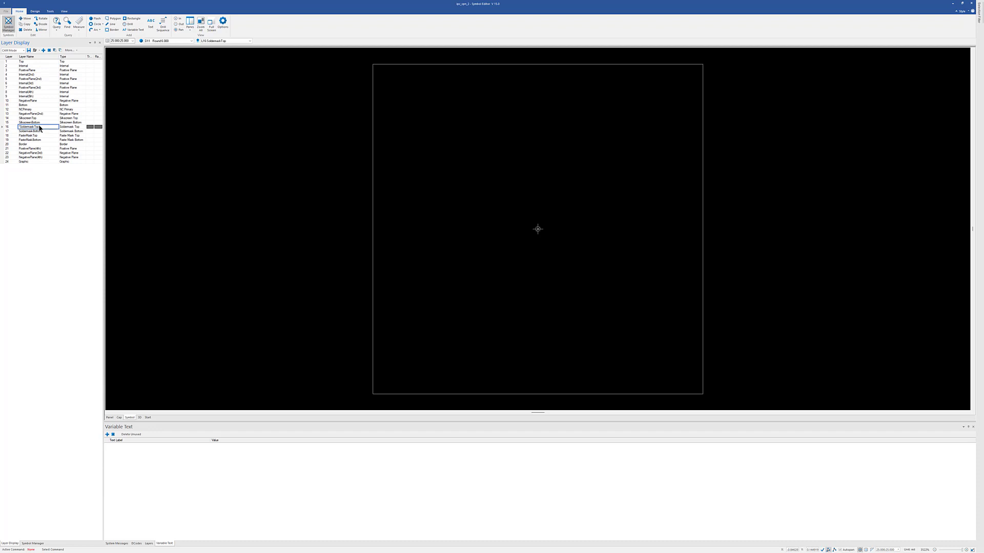
pyautogui.click(34, 131)
pyautogui.click(25, 62)
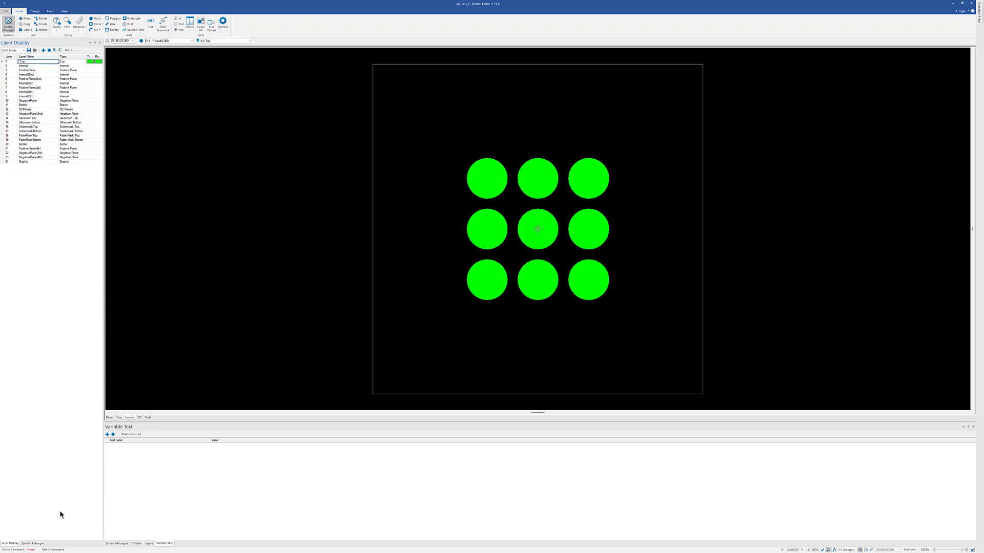
pyautogui.click(37, 544)
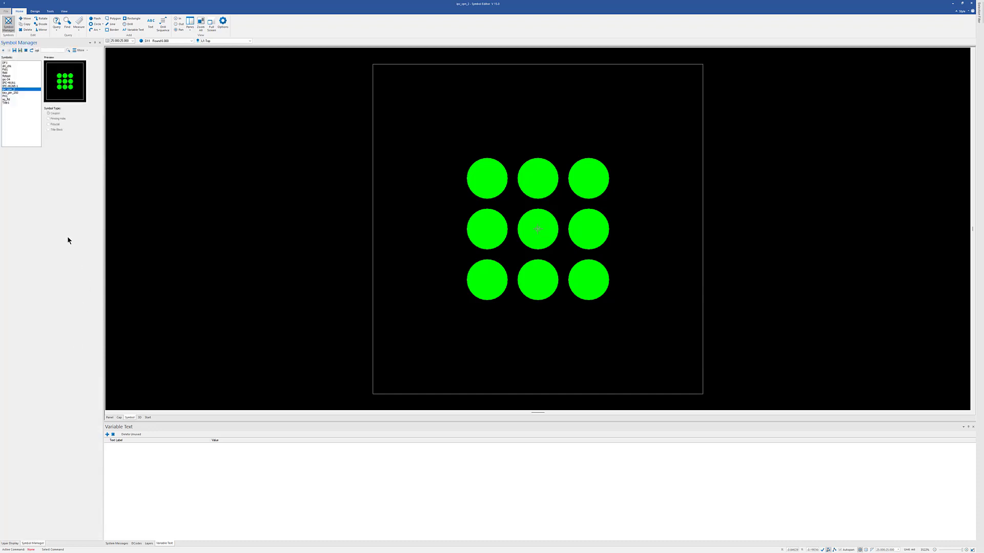
pyautogui.click(8, 100)
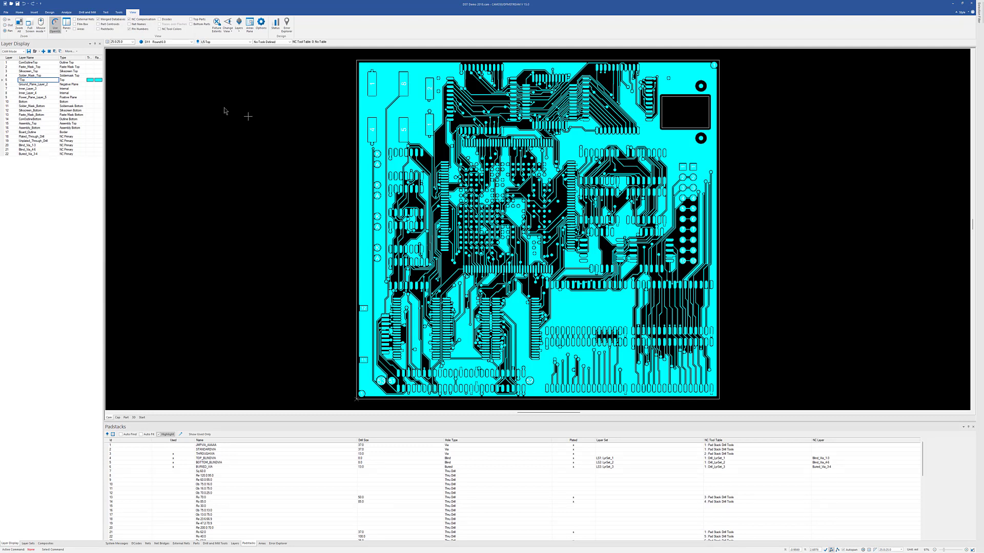
# Switch the PCB design to the Panel Editor and accept the default panelization anchor.
pyautogui.click(118, 12)
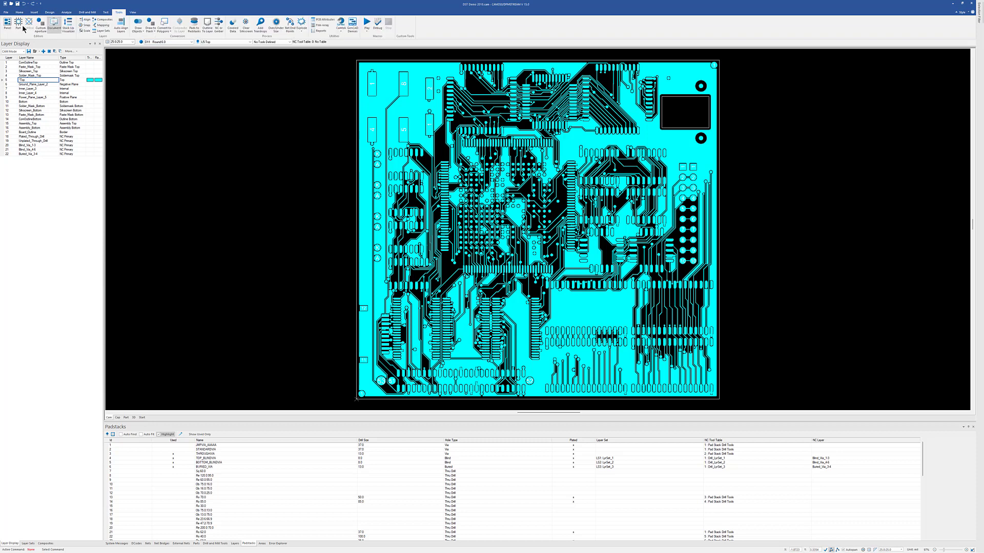
pyautogui.click(9, 23)
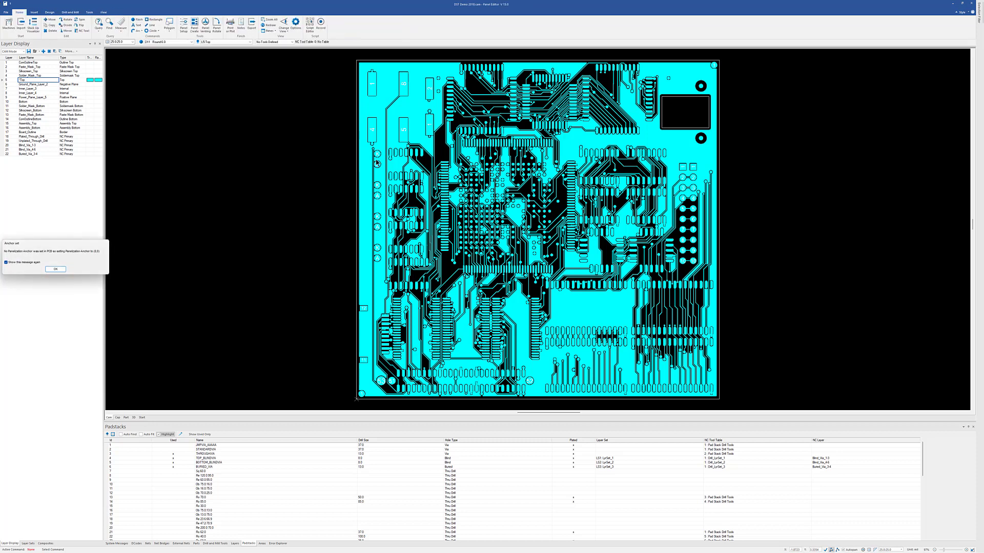
pyautogui.click(56, 270)
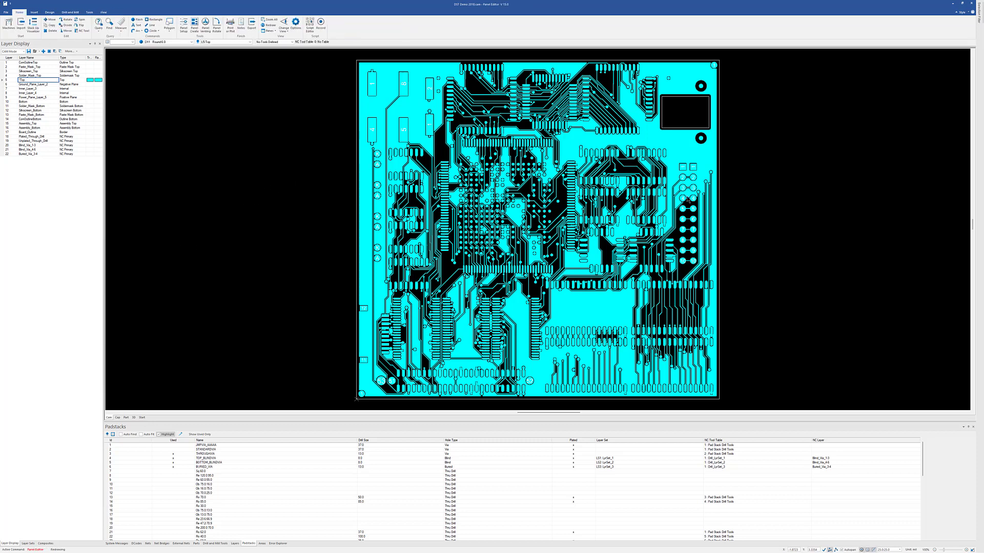
# In Panel Setup, define an 8 by 11 inch panel with a 1 inch common margin and 0.1 inch PCB image spacing in X and Y.
pyautogui.click(184, 24)
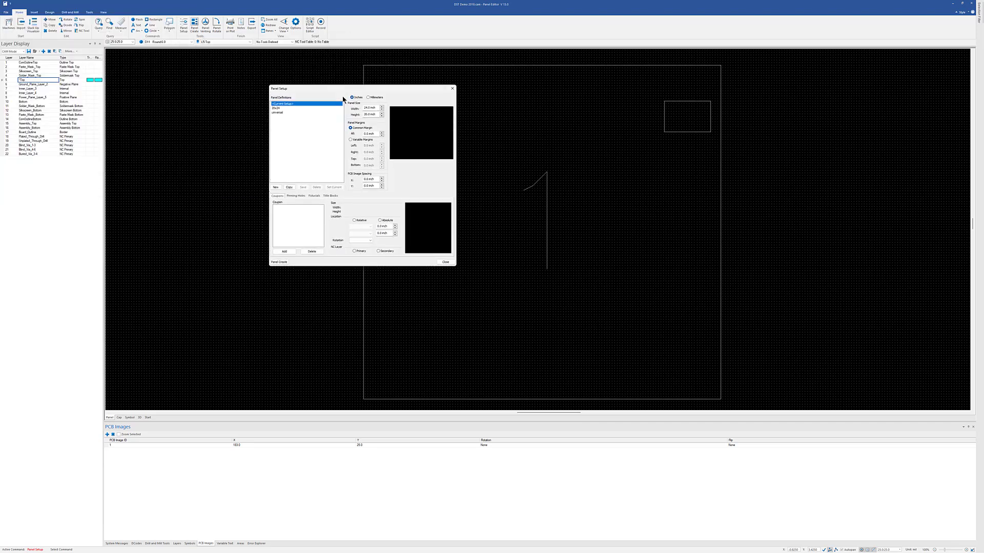
pyautogui.doubleClick(368, 107)
pyautogui.write('8')
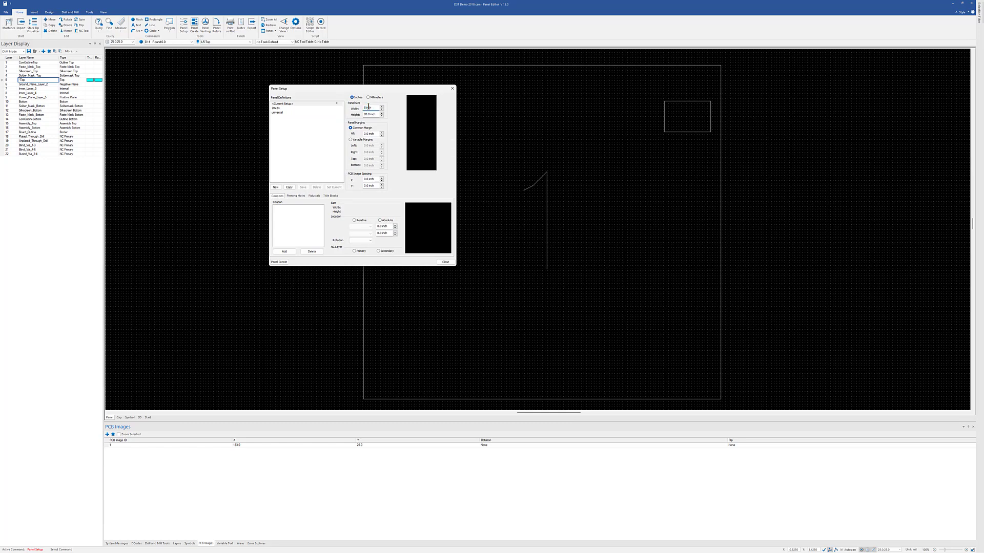
pyautogui.press('Tab')
pyautogui.write('11')
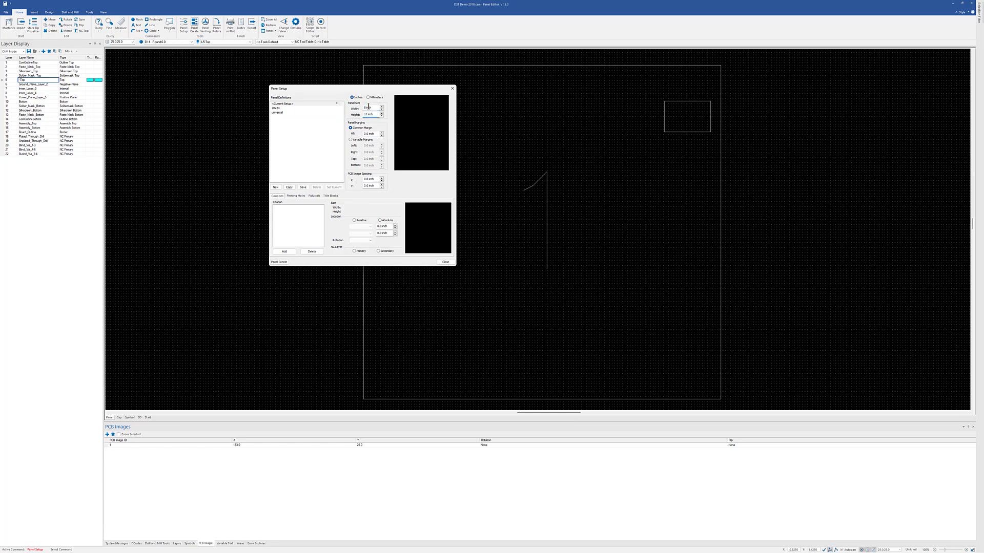
pyautogui.press('Tab')
pyautogui.write('.1')
pyautogui.press('Tab')
pyautogui.write('.1')
pyautogui.press('Tab')
pyautogui.write('.1')
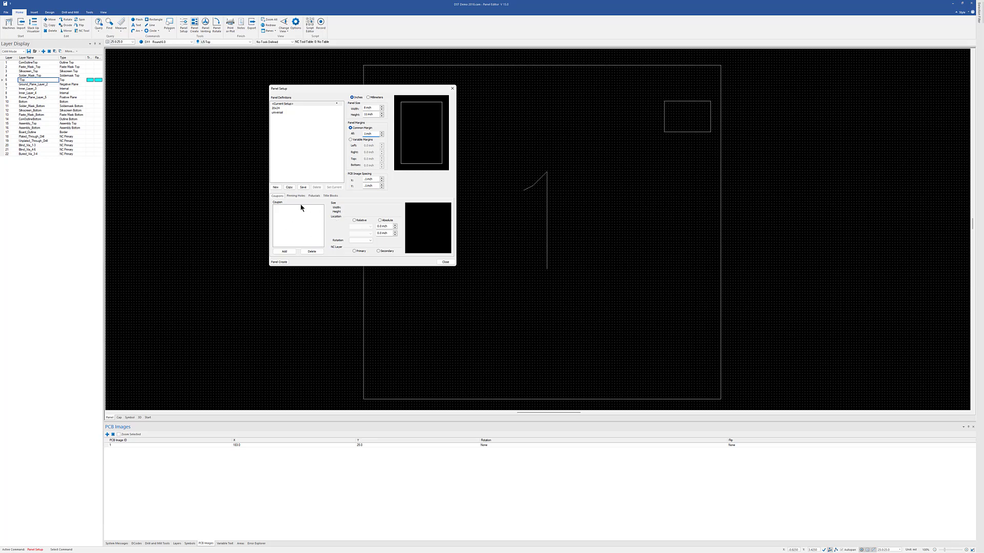
# Add the ipc_cpn_2 coupon symbol to the current panel setup.
pyautogui.click(284, 251)
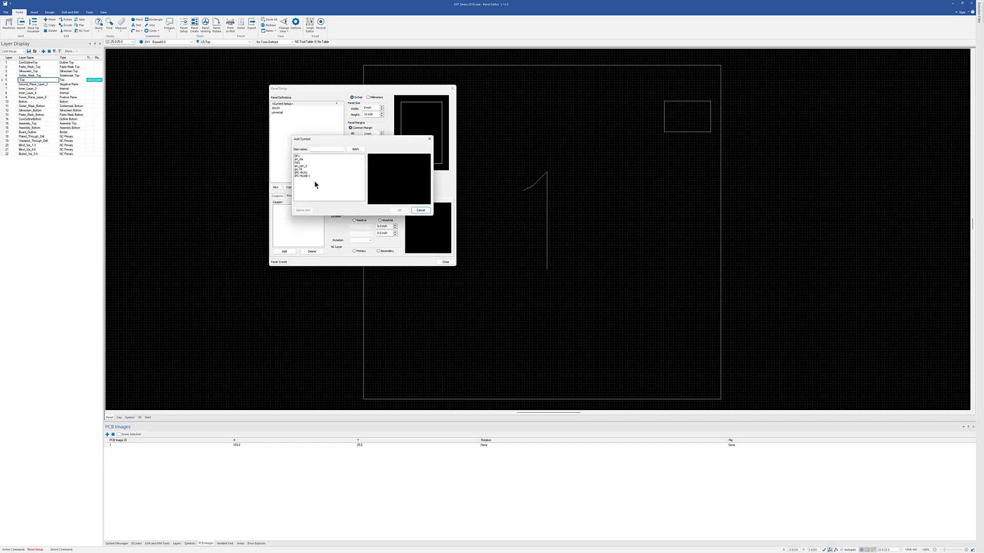
pyautogui.click(303, 166)
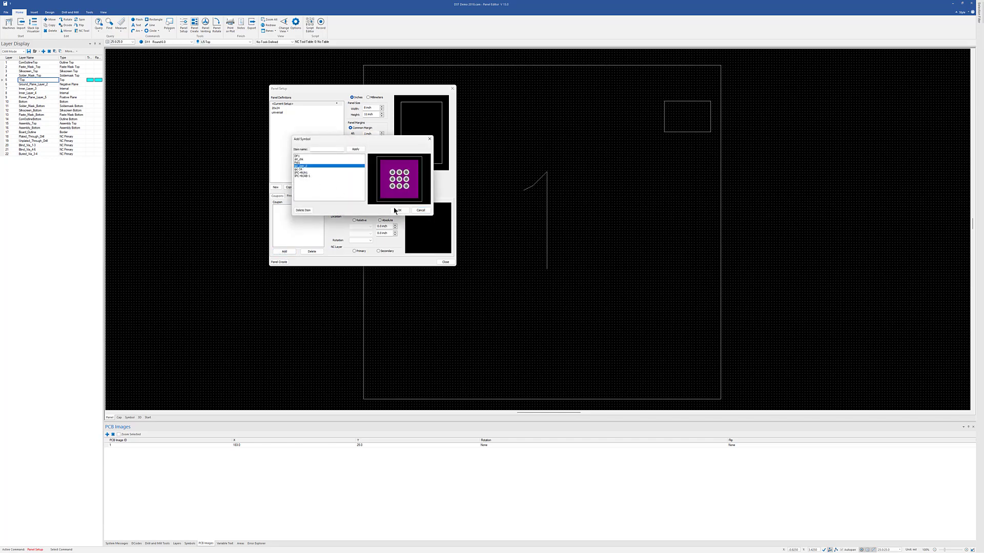
pyautogui.click(399, 211)
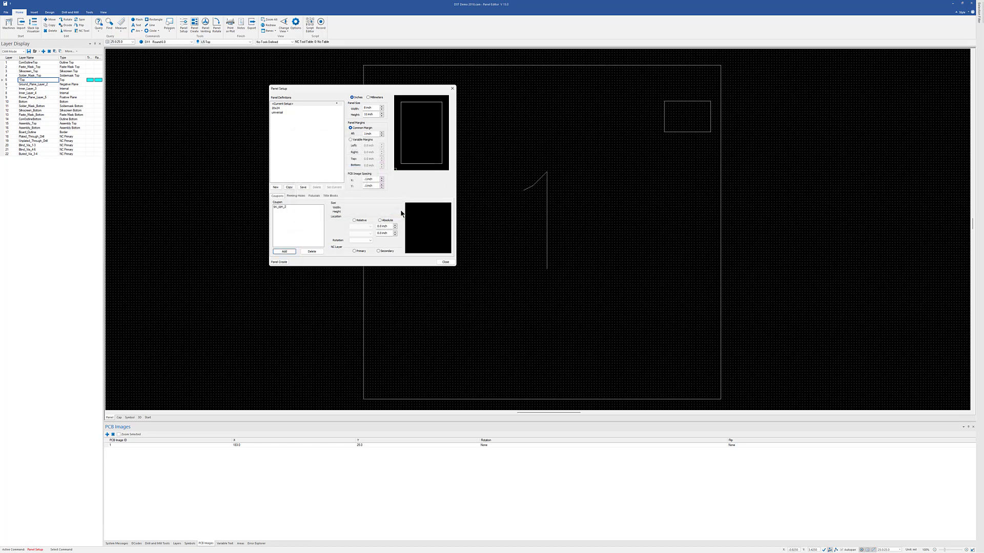
# Position the ipc_cpn_2 coupon relative to the panel's left and bottom edges with offsets of 0.5 inch.
pyautogui.click(284, 207)
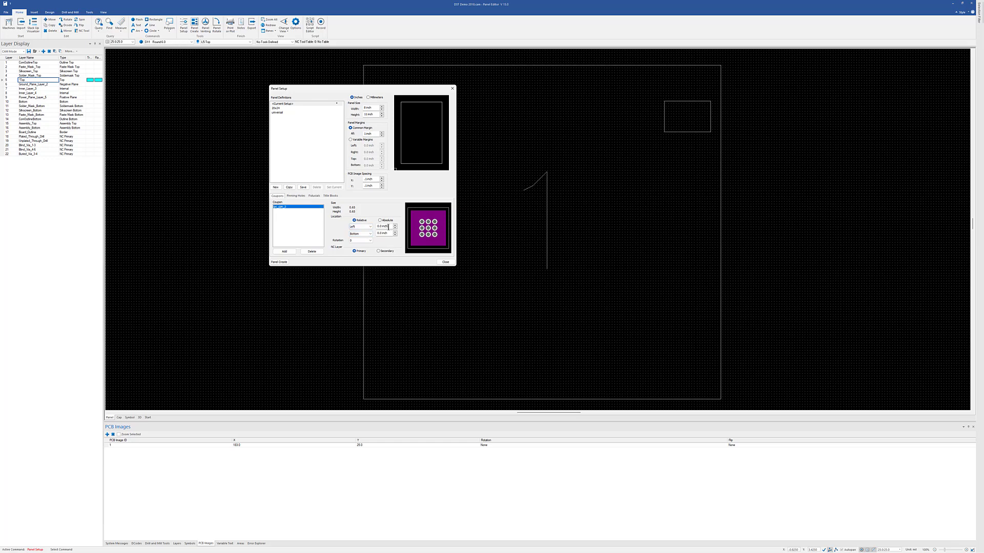
pyautogui.moveTo(389, 228); pyautogui.dragTo(333, 219)
pyautogui.write('.')
pyautogui.press('Tab')
pyautogui.press('Tab')
pyautogui.doubleClick(380, 233)
pyautogui.write('.5')
pyautogui.press('Tab')
# Add the custom square fiducial symbol to the panel setup's fiducials.
pyautogui.click(314, 196)
pyautogui.click(284, 252)
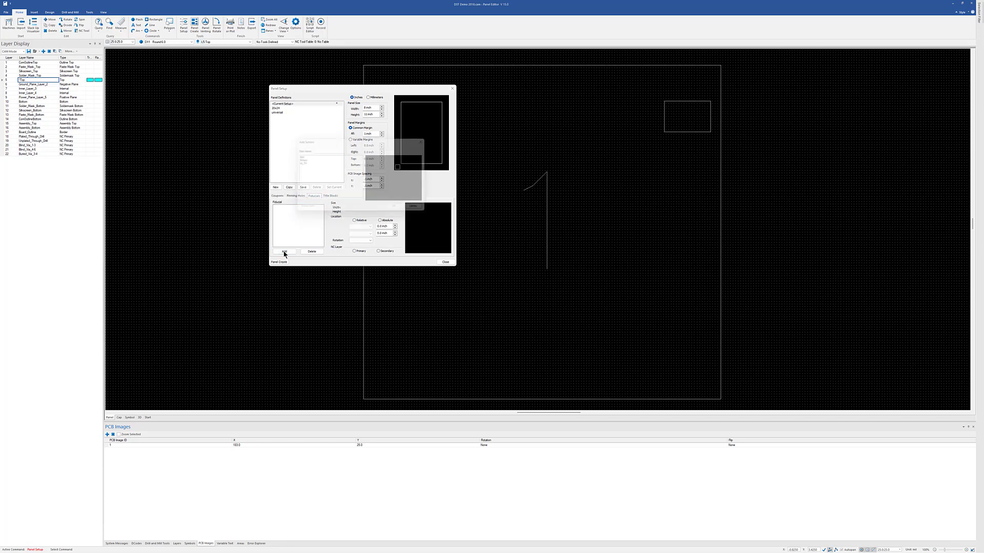
pyautogui.click(298, 163)
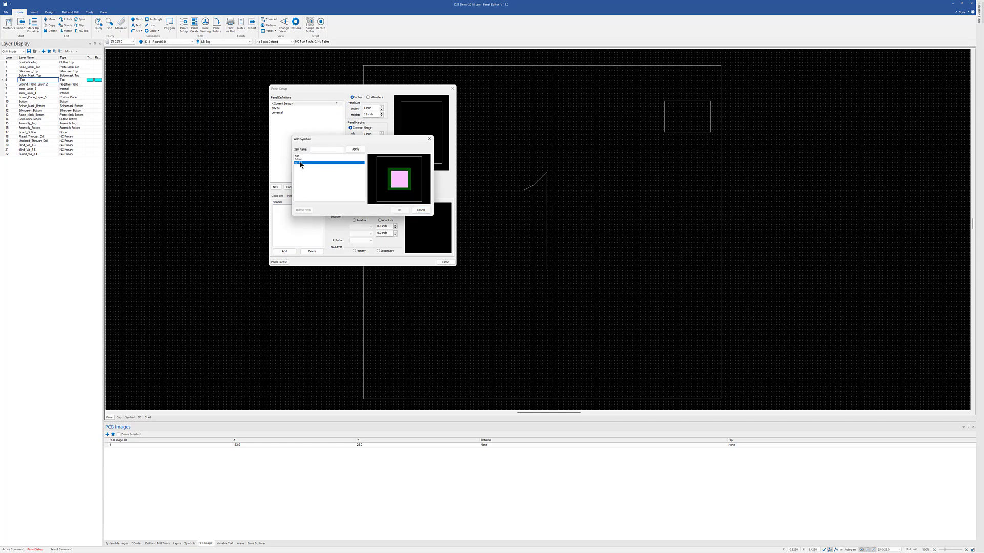
pyautogui.click(399, 211)
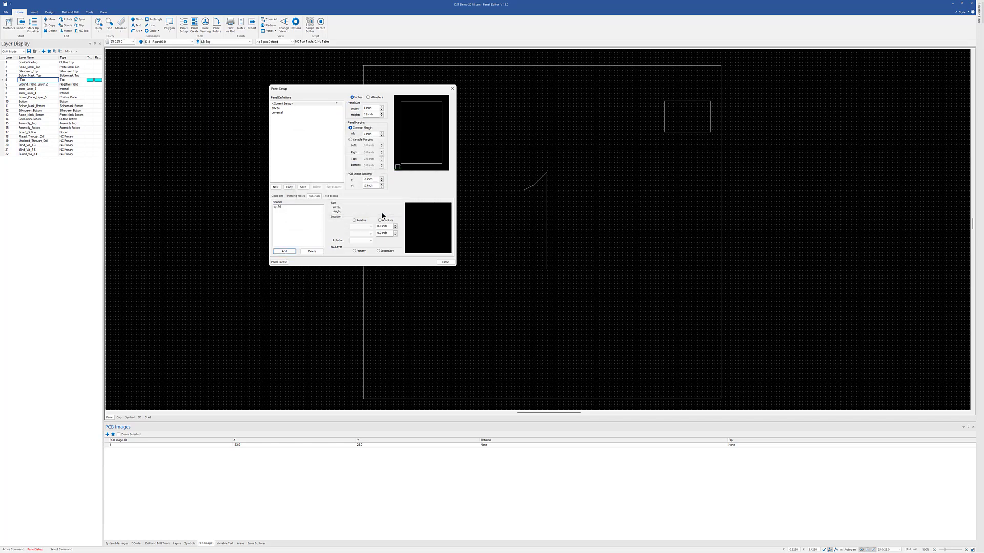
# Centre the square fiducial horizontally and offset it about 0.5 inch from the panel's top edge.
pyautogui.click(283, 207)
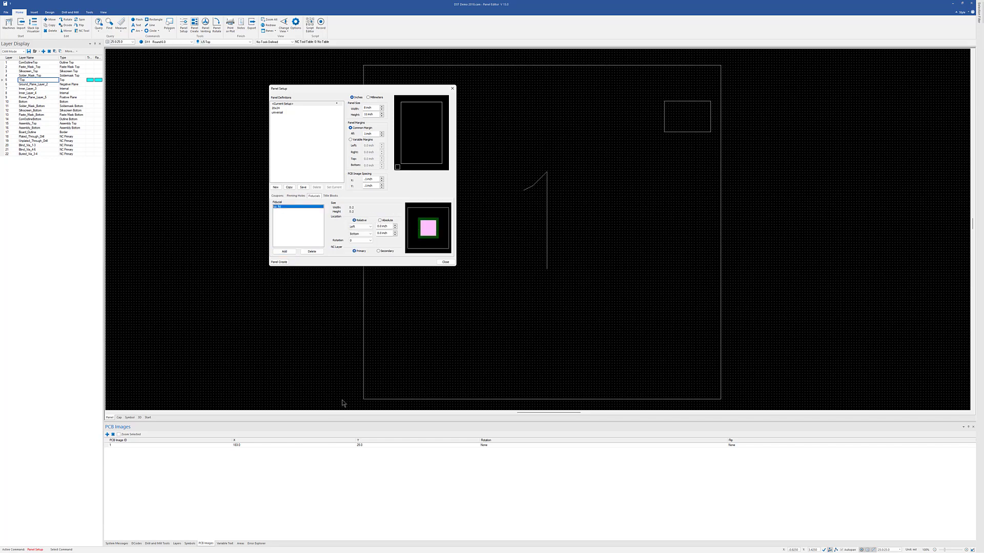
pyautogui.click(371, 228)
pyautogui.click(358, 235)
pyautogui.click(369, 233)
pyautogui.click(363, 238)
pyautogui.doubleClick(381, 227)
pyautogui.press('Tab')
pyautogui.write('.1')
pyautogui.press('Tab')
# Create the panel from this setup, calculating the PCB image copies with no image rotation.
pyautogui.click(279, 262)
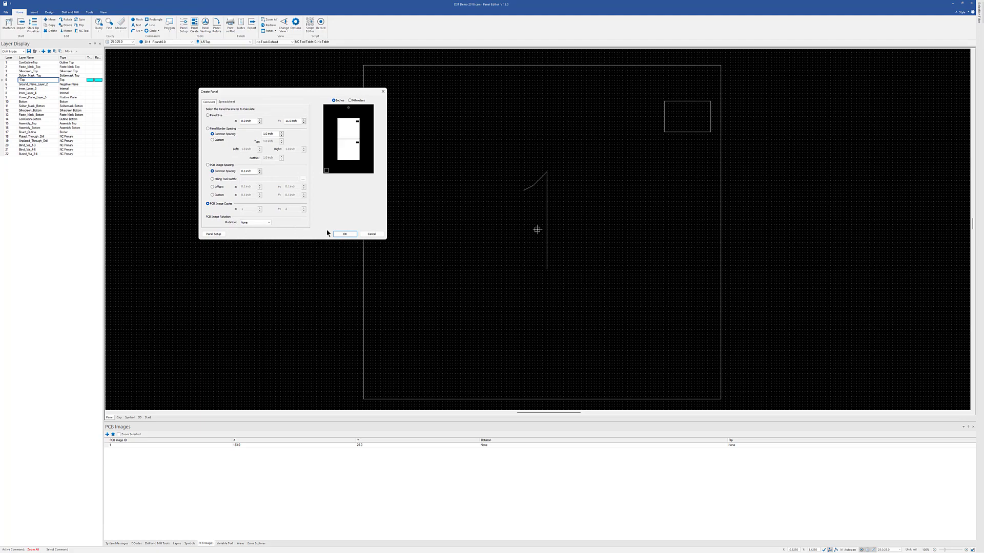
pyautogui.click(343, 234)
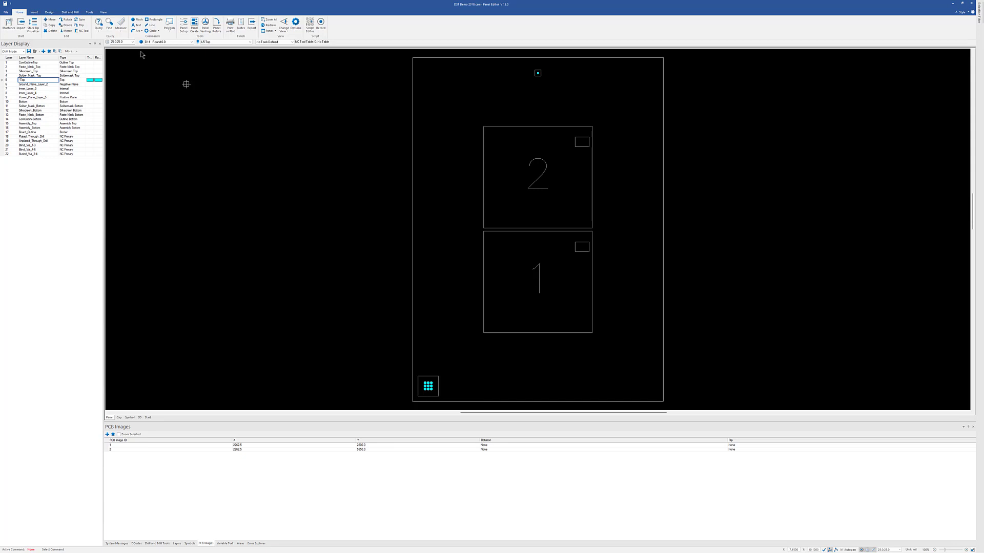
# Display the circuit images on the panel and check the artwork on Solder_Mask_Top and Inner_Layer_3.
pyautogui.click(103, 13)
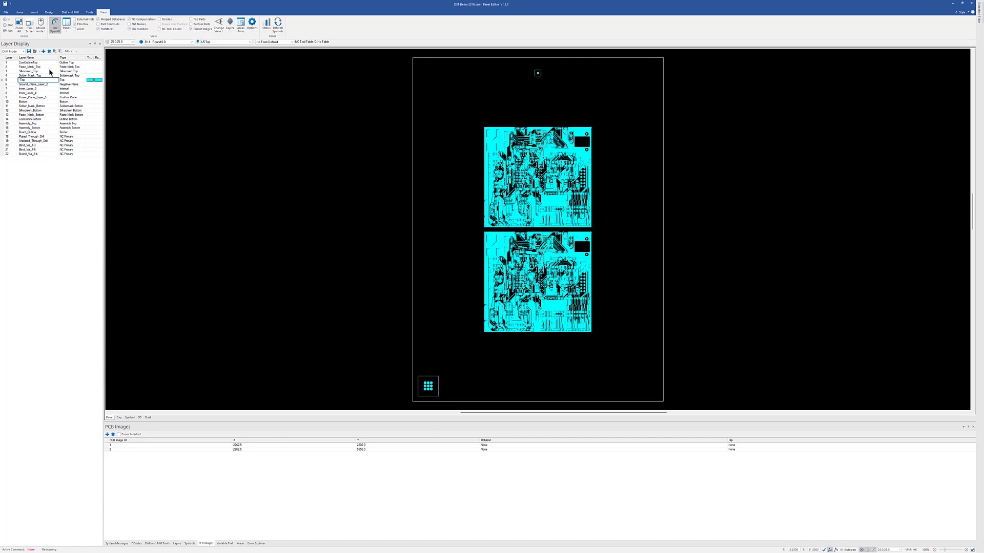
pyautogui.click(40, 75)
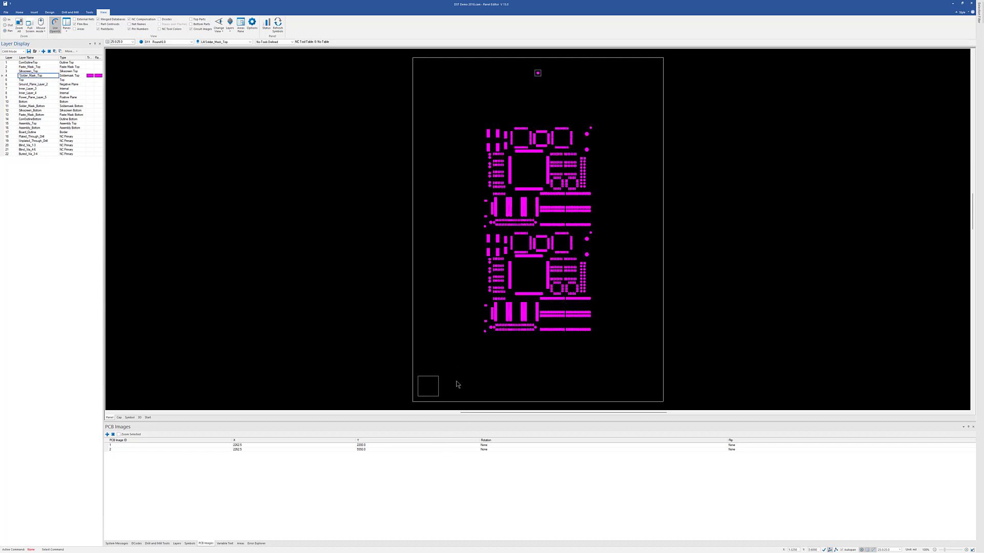
pyautogui.click(31, 88)
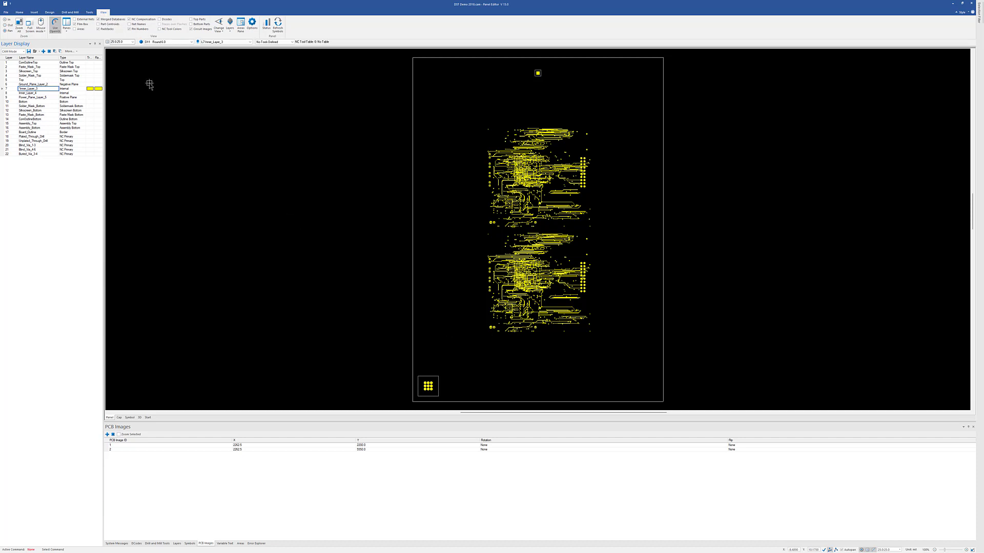
# Start Panel Venting and add a solid thieving pattern with a rubber bar 1 inch wide.
pyautogui.click(88, 13)
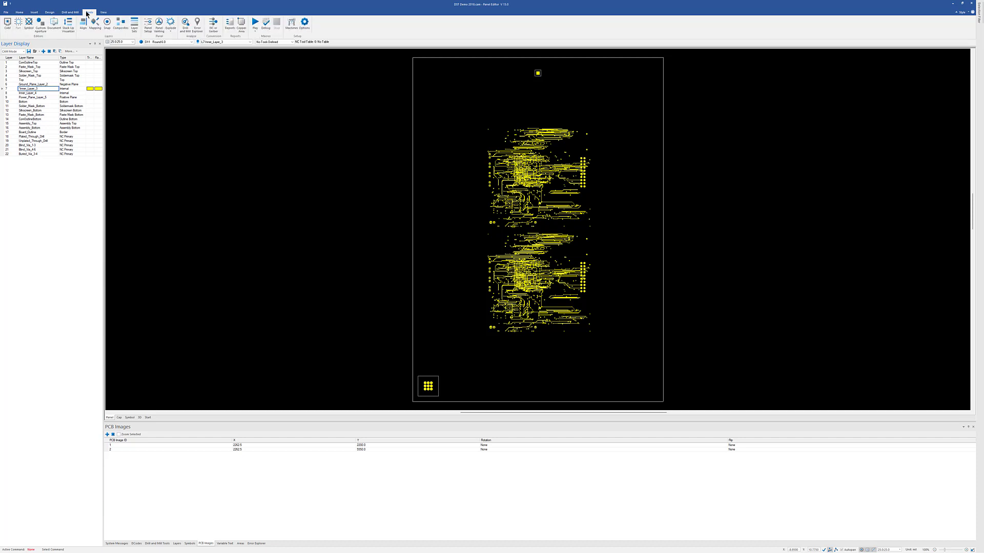
pyautogui.click(159, 26)
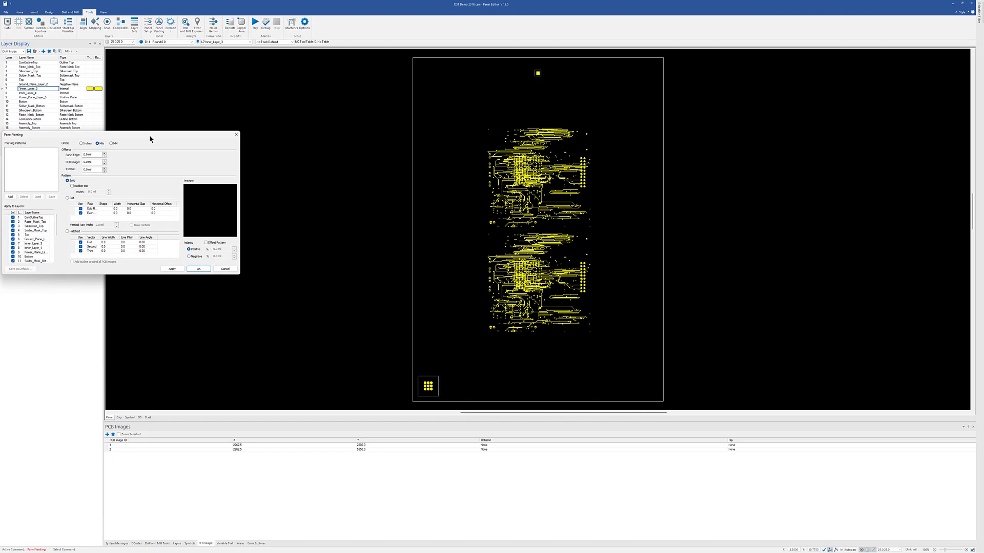
pyautogui.moveTo(150, 138); pyautogui.dragTo(797, 140)
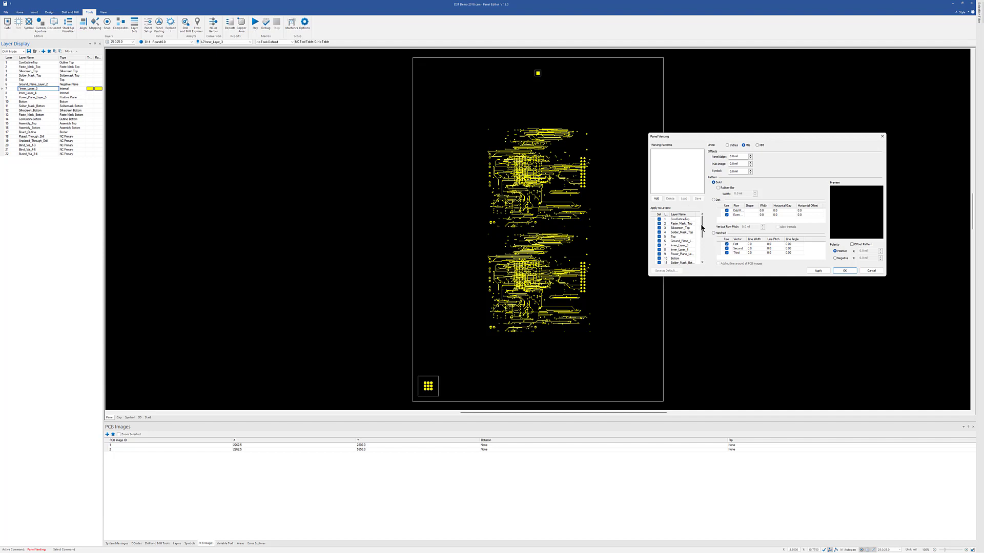
pyautogui.click(656, 199)
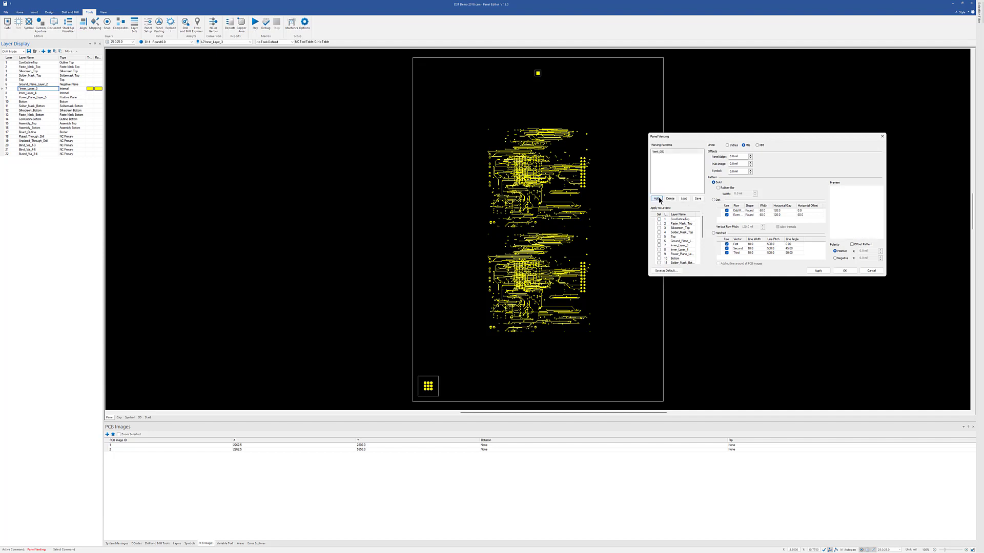
pyautogui.click(719, 188)
pyautogui.press('Tab')
pyautogui.write('1mil')
pyautogui.click(727, 145)
pyautogui.click(745, 146)
# Set the solid pattern's symbol offset to 30 mil and apply it to the Top and Bottom layers.
pyautogui.click(722, 163)
pyautogui.click(730, 171)
pyautogui.write('30mil')
pyautogui.click(659, 236)
pyautogui.click(660, 258)
pyautogui.click(818, 271)
# Add a second thieving pattern of the Dot type with PCB image and symbol offsets of 30 mil.
pyautogui.click(656, 199)
pyautogui.click(712, 200)
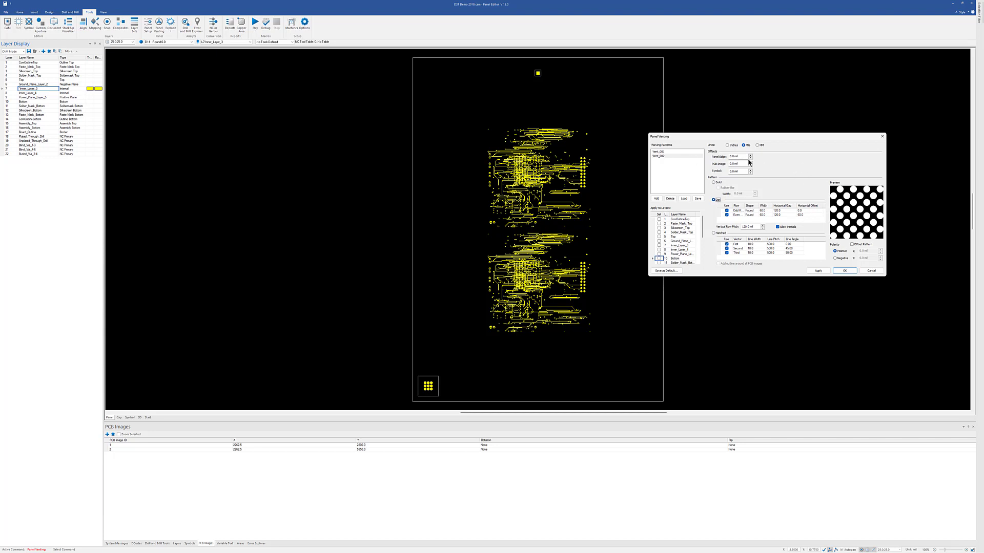
pyautogui.moveTo(743, 164); pyautogui.dragTo(700, 157)
pyautogui.write('30')
pyautogui.press('Tab')
pyautogui.write('30')
pyautogui.press('Tab')
# Apply the dot venting to Inner_Layer_3 and Inner_Layer_4, and show the Top layer to check its solid venting.
pyautogui.click(659, 245)
pyautogui.click(659, 249)
pyautogui.click(845, 271)
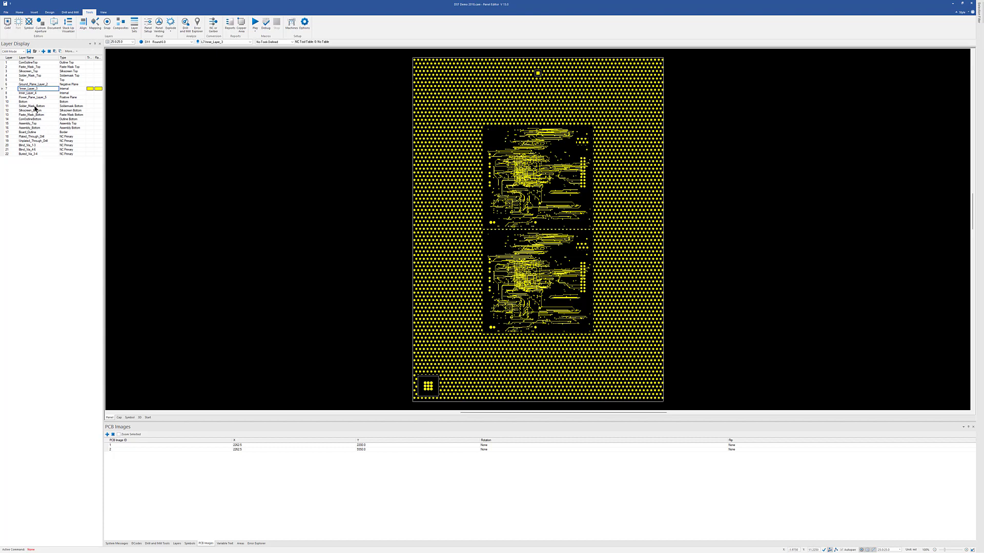
pyautogui.doubleClick(31, 81)
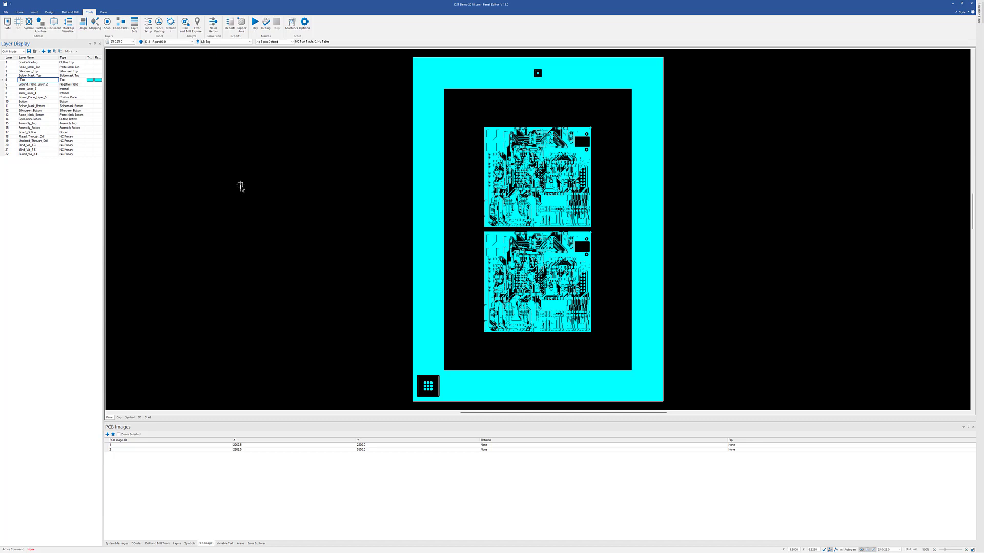
# Reopen Panel Setup for the vented panel and move the dialog beside the panel artwork.
pyautogui.click(147, 24)
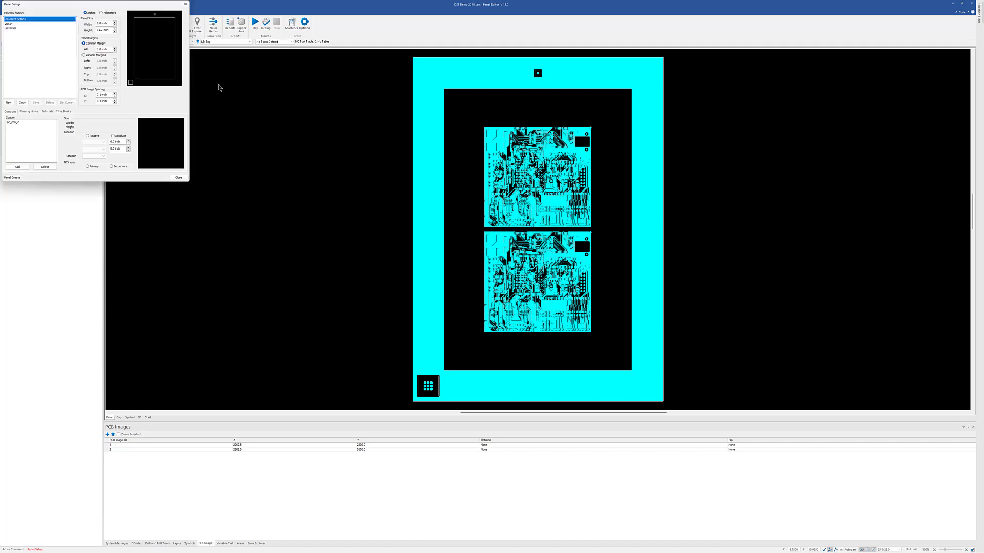
pyautogui.moveTo(77, 9); pyautogui.dragTo(282, 131)
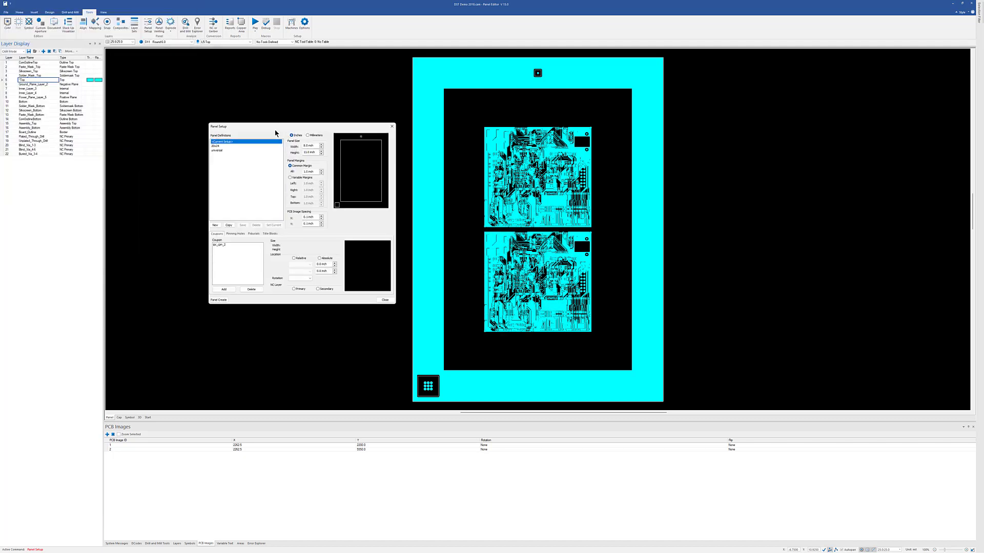